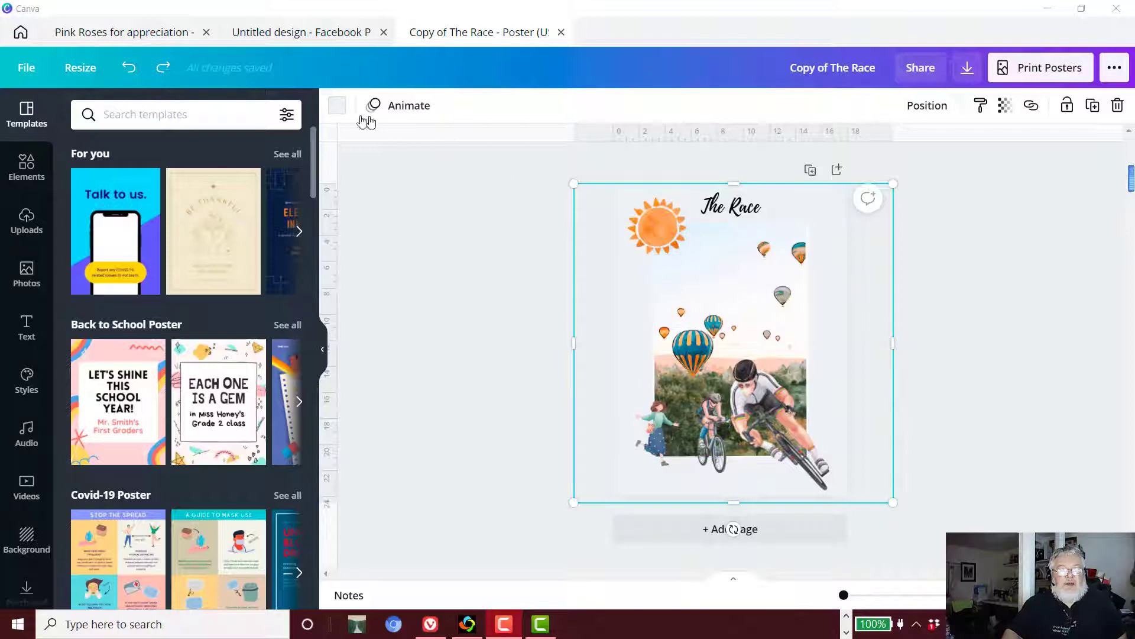
Change the poster page's background colour to white and deselect the page.
click(337, 106)
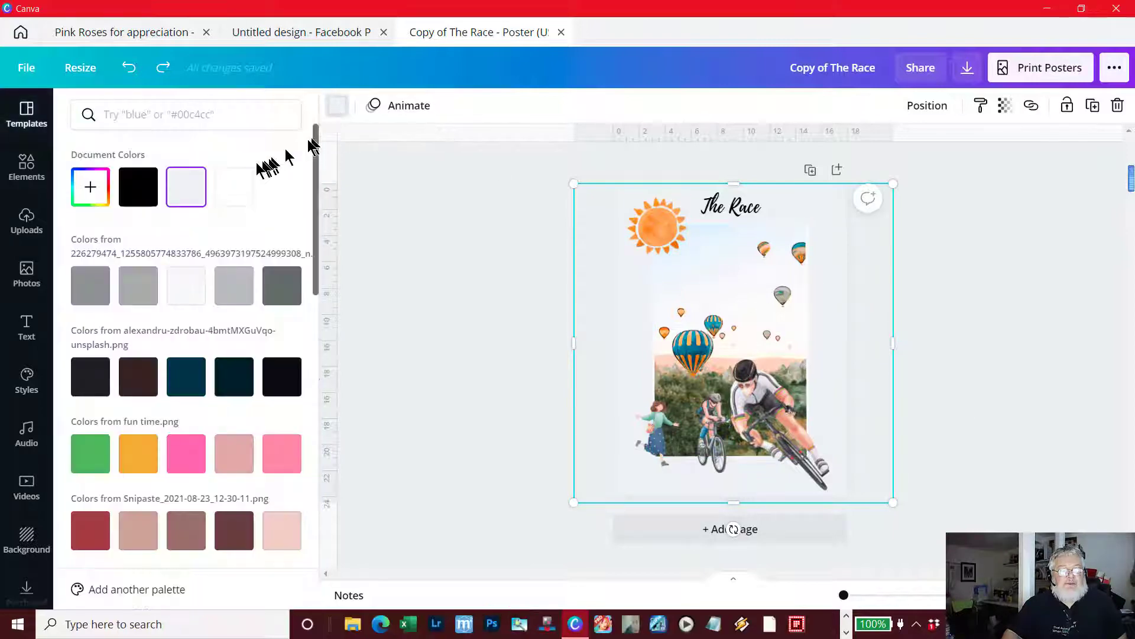
click(231, 189)
click(1011, 235)
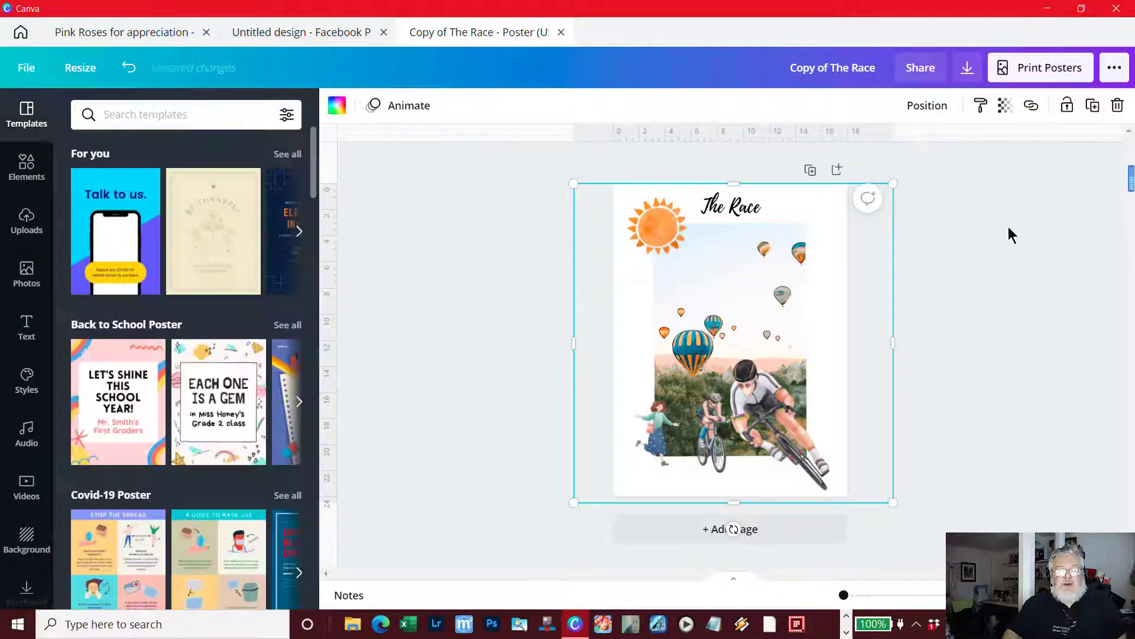
click(1011, 235)
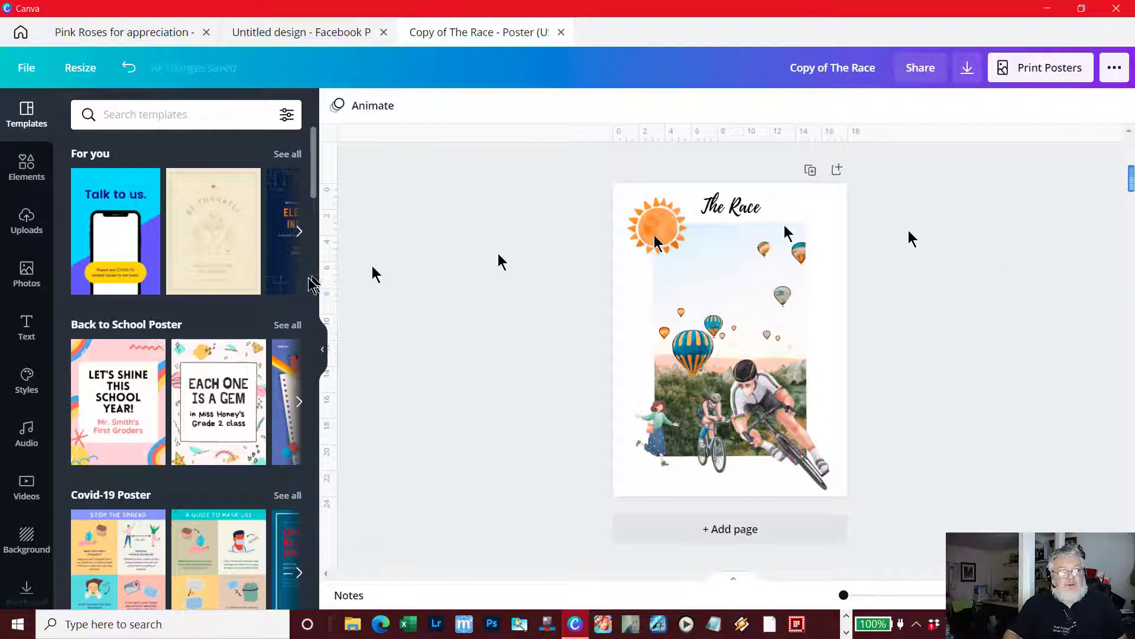
click(25, 72)
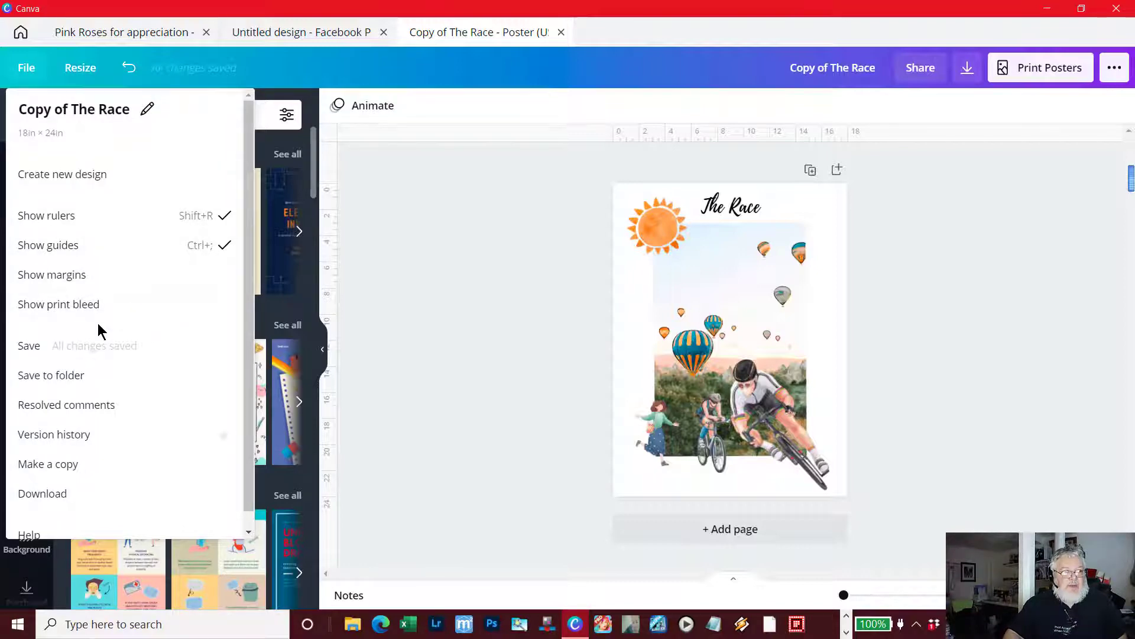
click(89, 175)
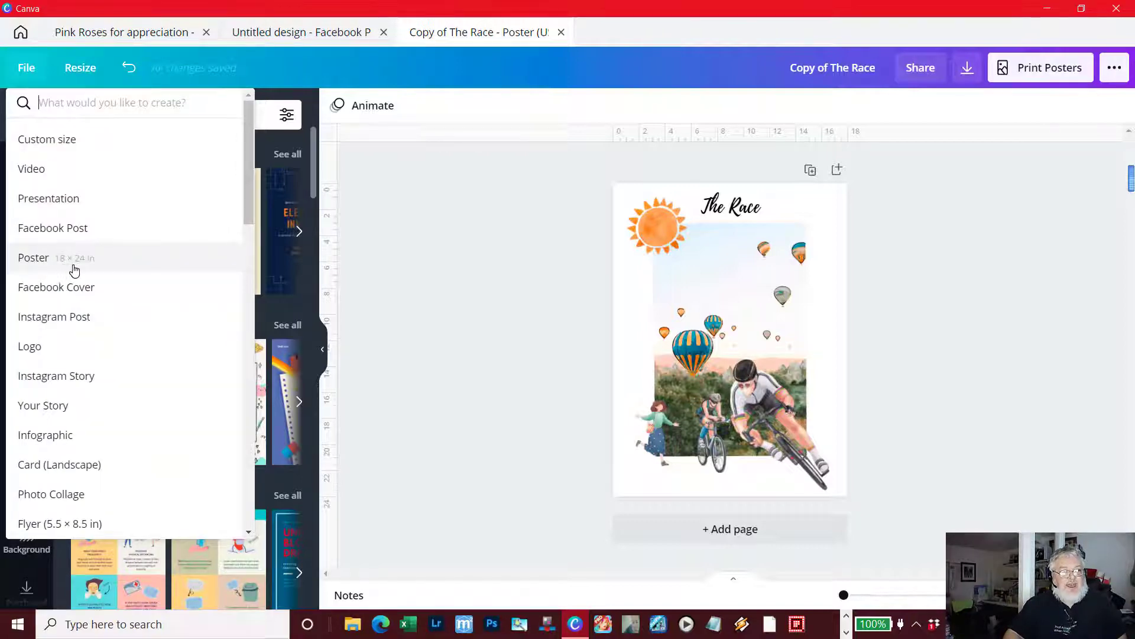
click(486, 219)
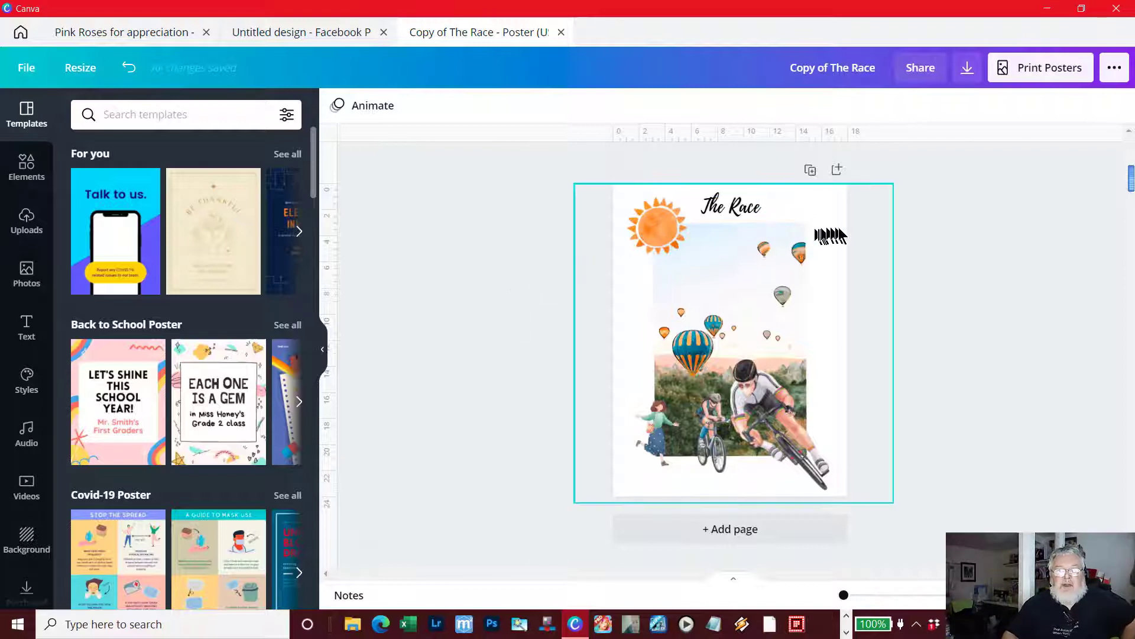
Select all unlocked elements around the locked balloon photo and move them together off the poster page.
click(791, 286)
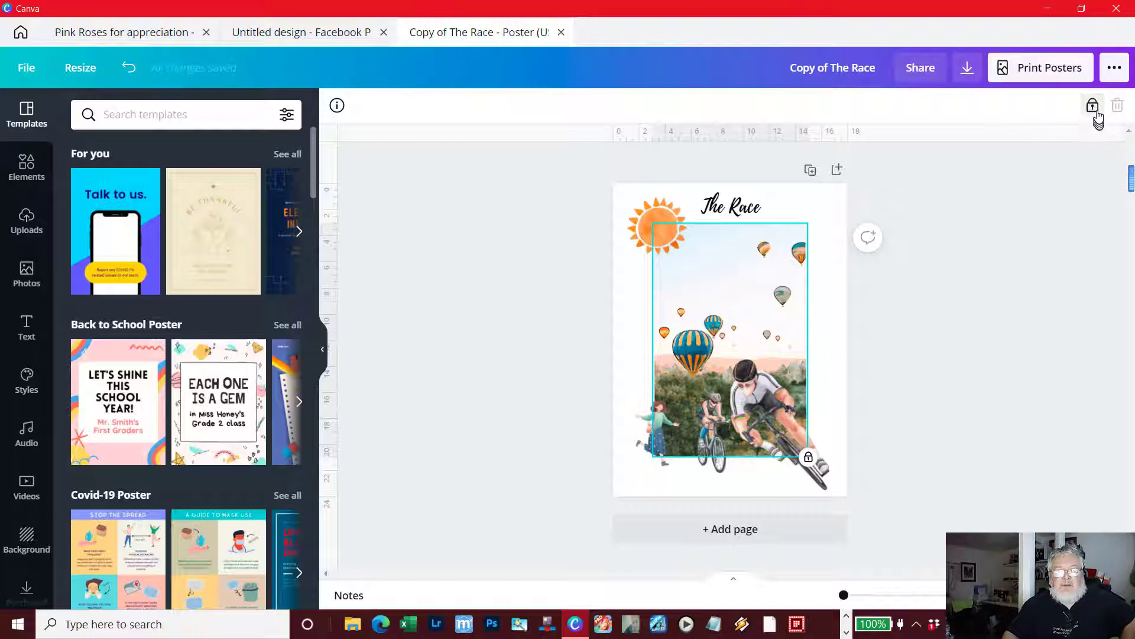
drag(550, 180, 867, 545)
drag(762, 421, 514, 409)
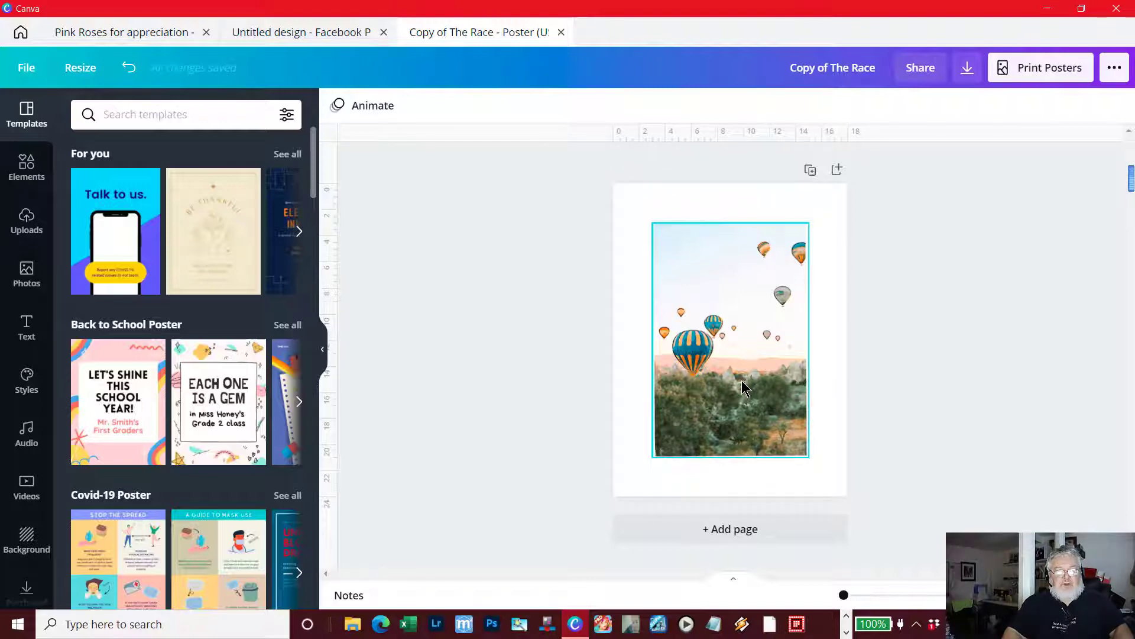
Examine the watercolor balloon landscape photo up close, from the sky down to the trees at its lower edge.
scroll(742, 386, up, 3)
scroll(741, 380, down, 5)
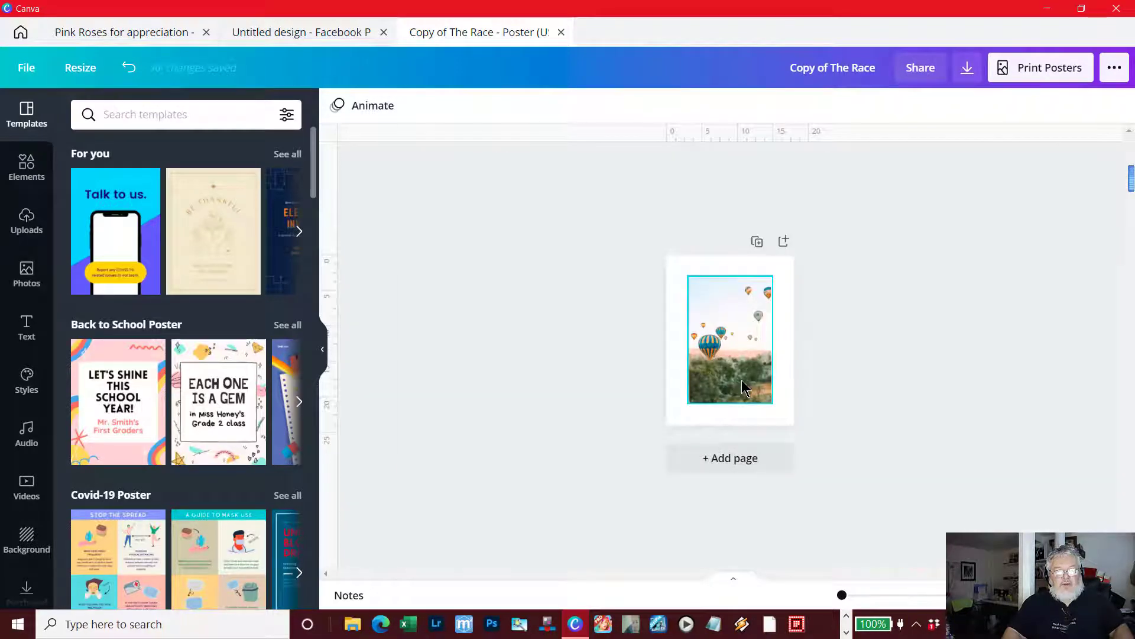
scroll(741, 379, up, 4)
scroll(741, 380, down, 5)
scroll(742, 386, up, 4)
click(743, 384)
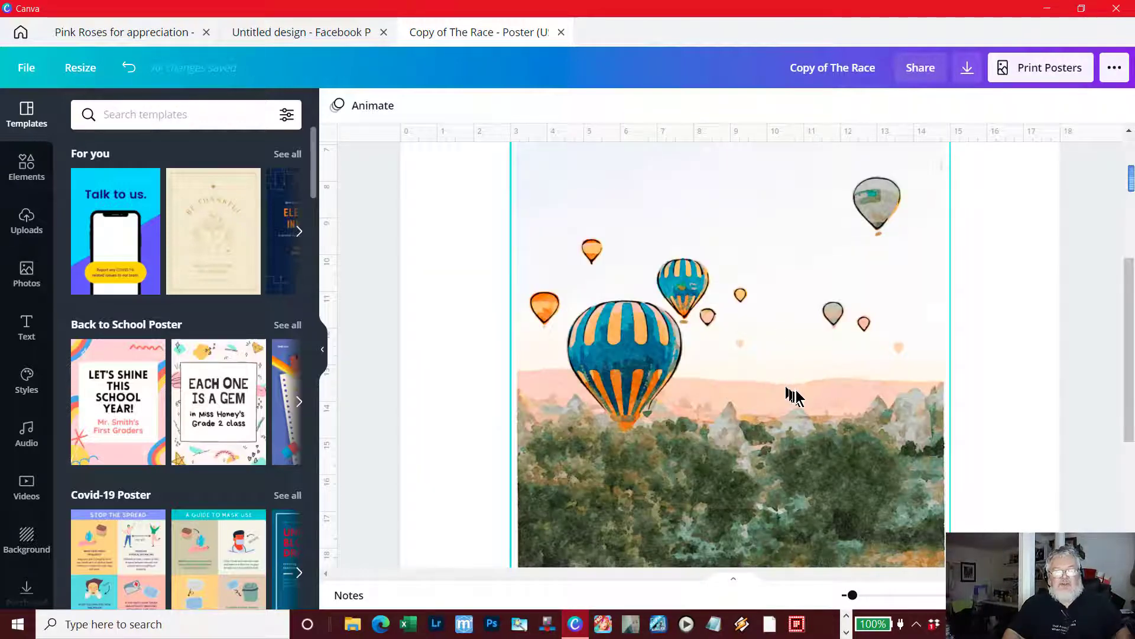
scroll(799, 396, up, 4)
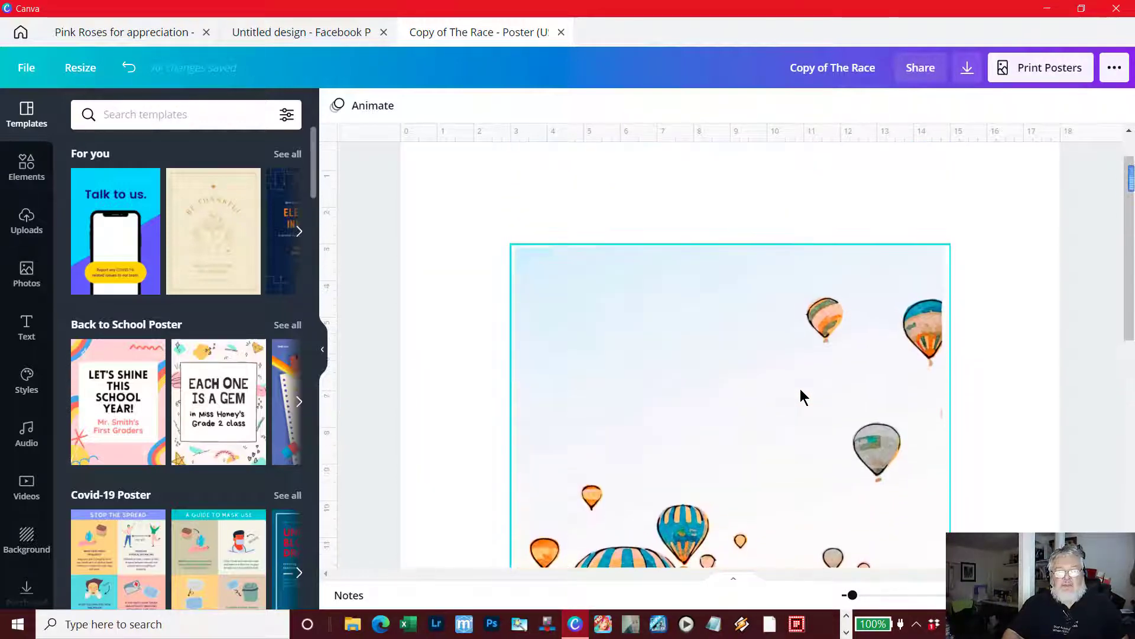
scroll(801, 390, down, 9)
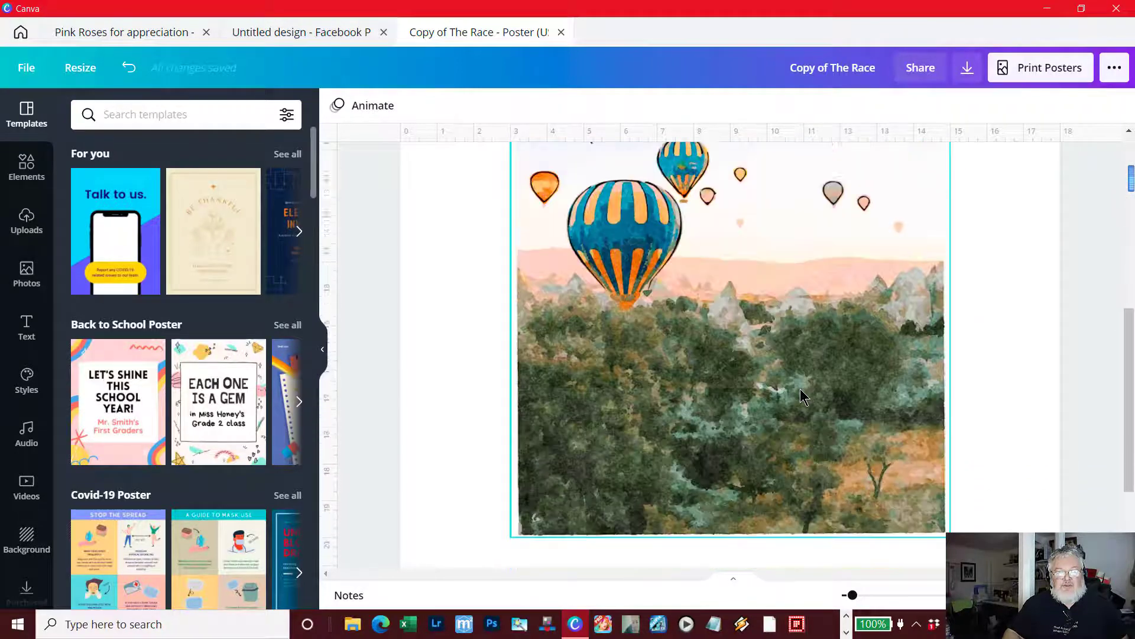
scroll(800, 390, up, 5)
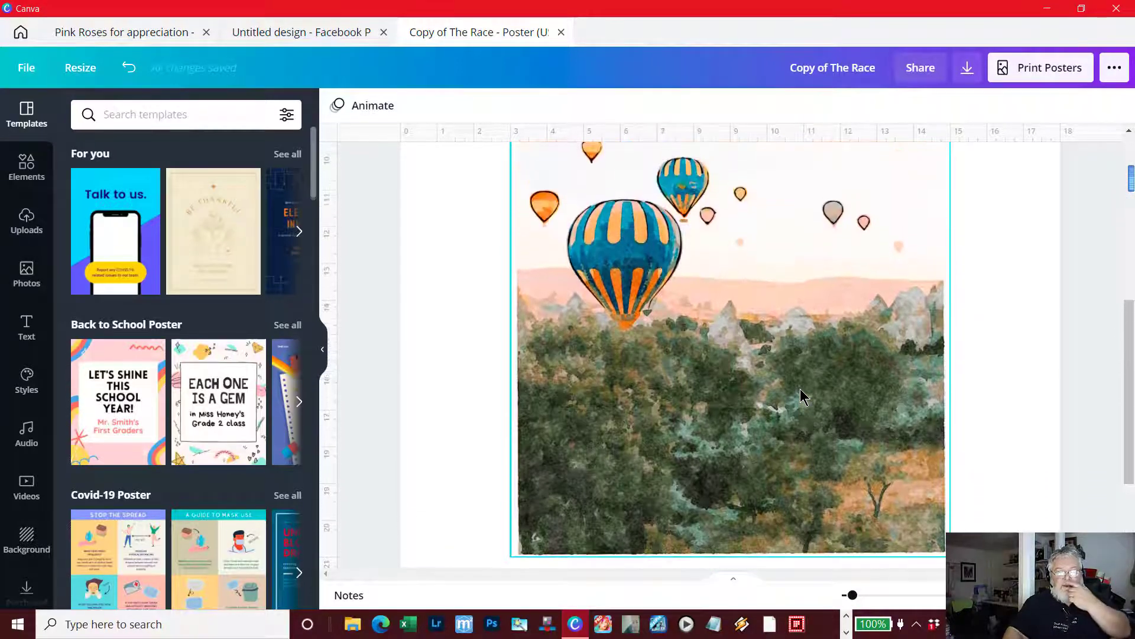
scroll(800, 388, up, 4)
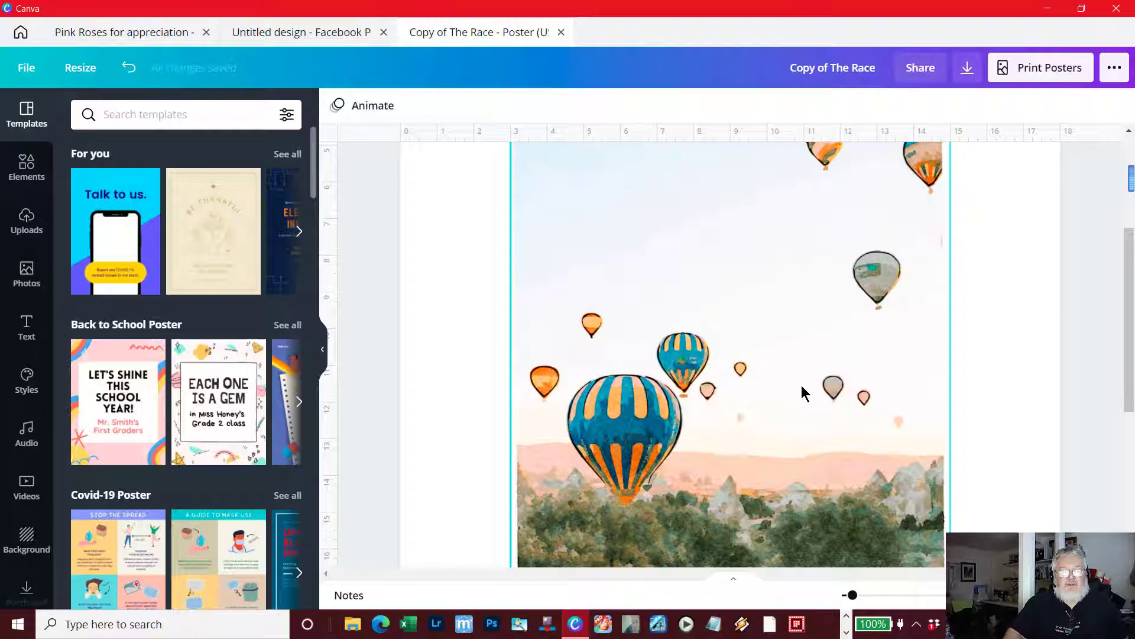
scroll(802, 387, up, 3)
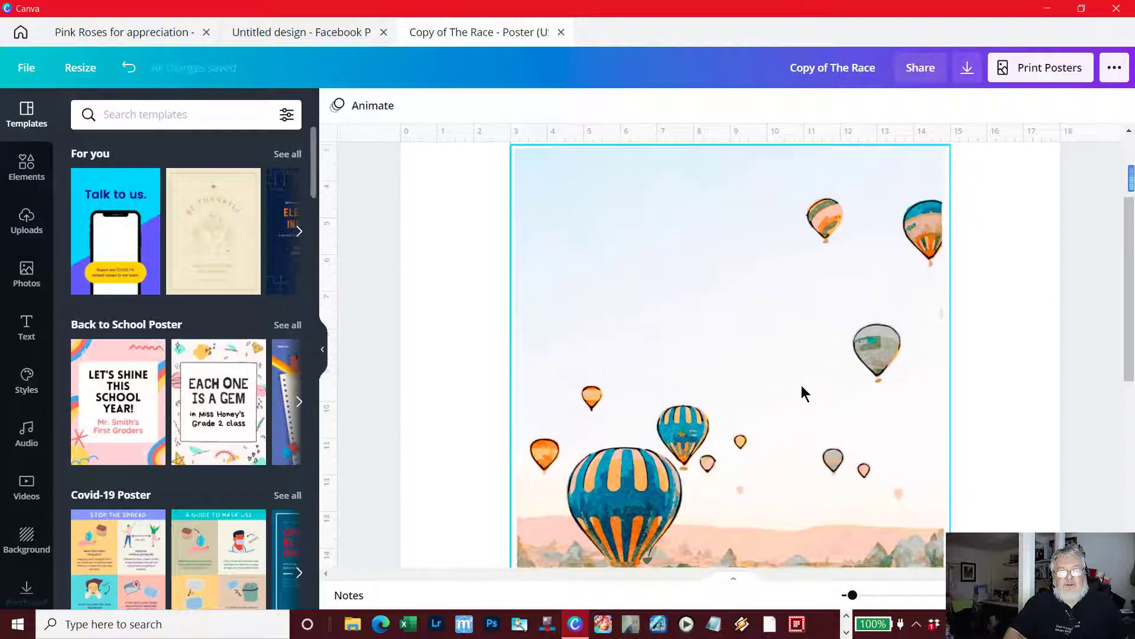
scroll(800, 385, up, 1)
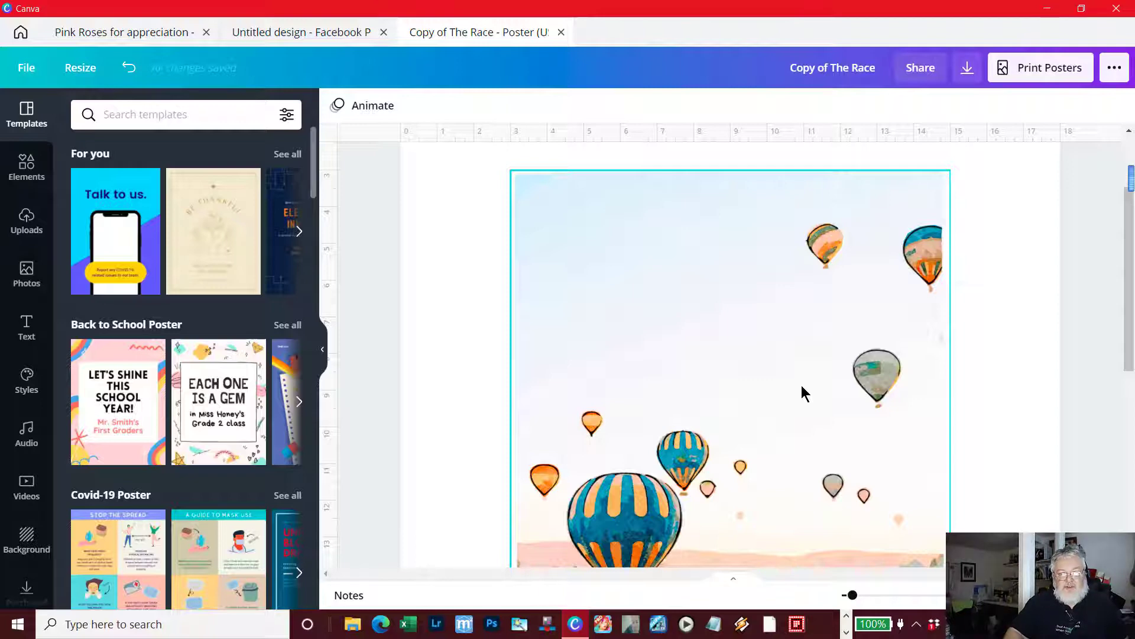
scroll(802, 386, down, 3)
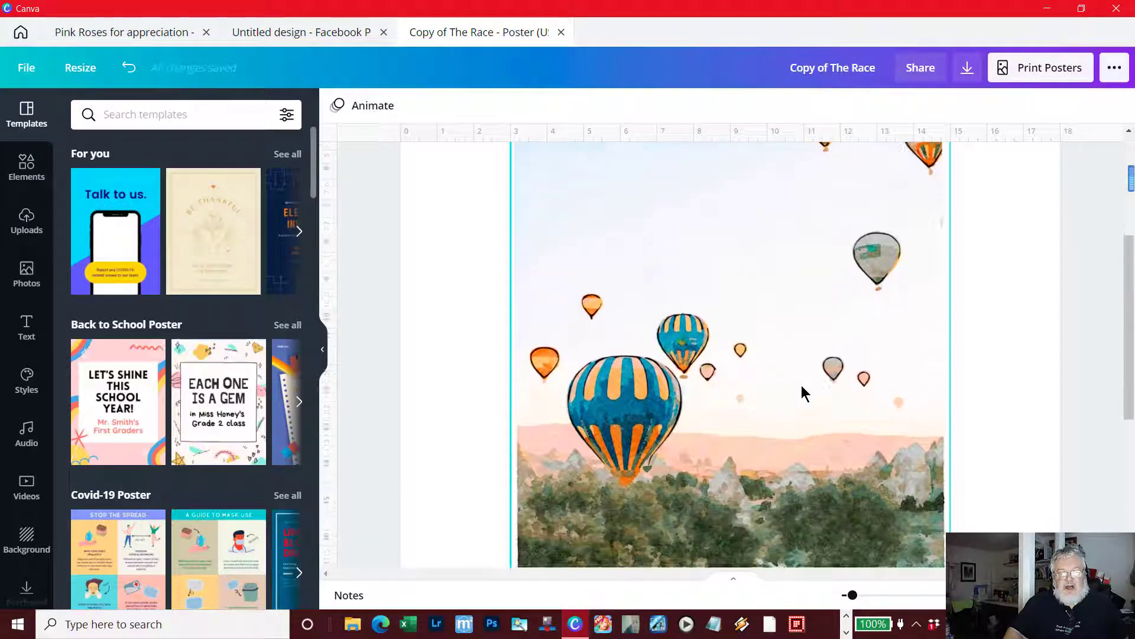
scroll(801, 385, down, 4)
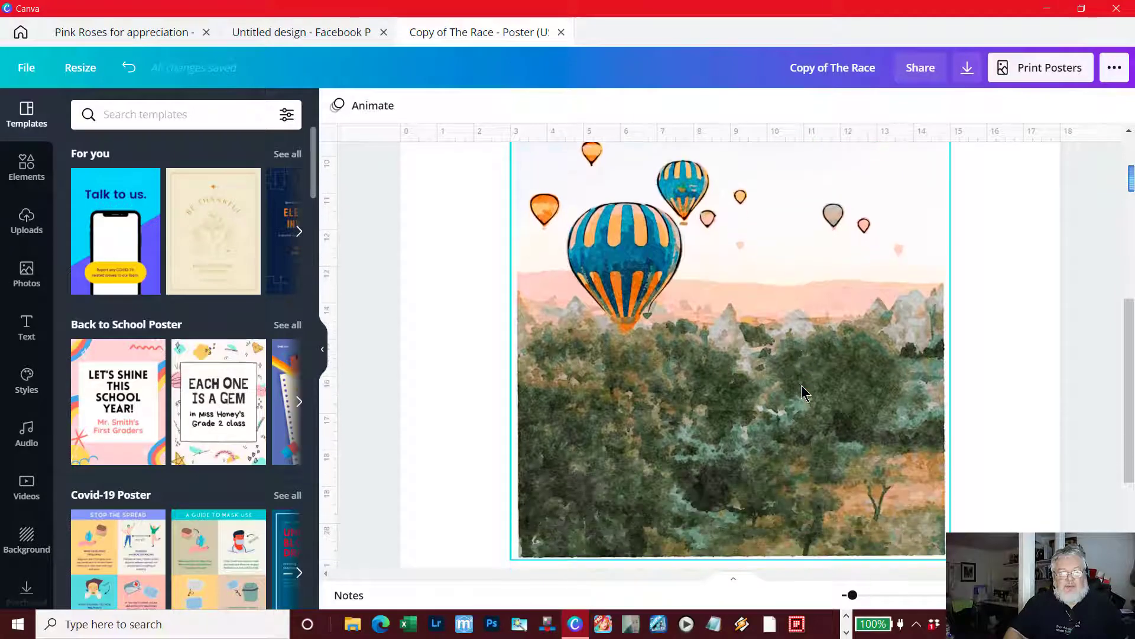
scroll(801, 385, down, 1)
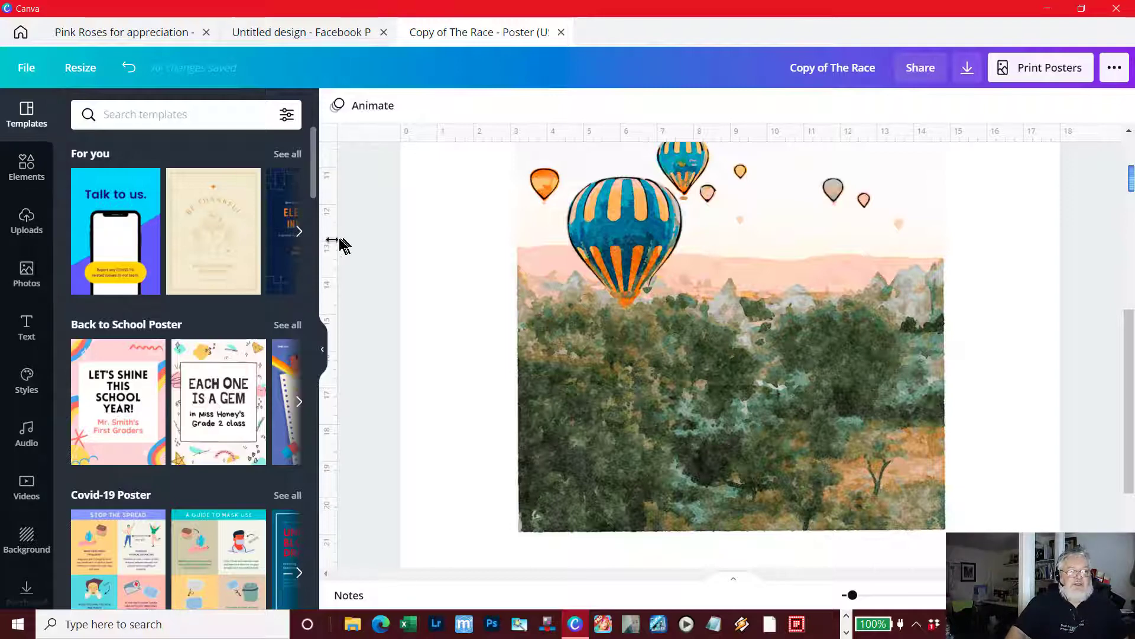
Create a new blank design of the Poster type.
click(26, 75)
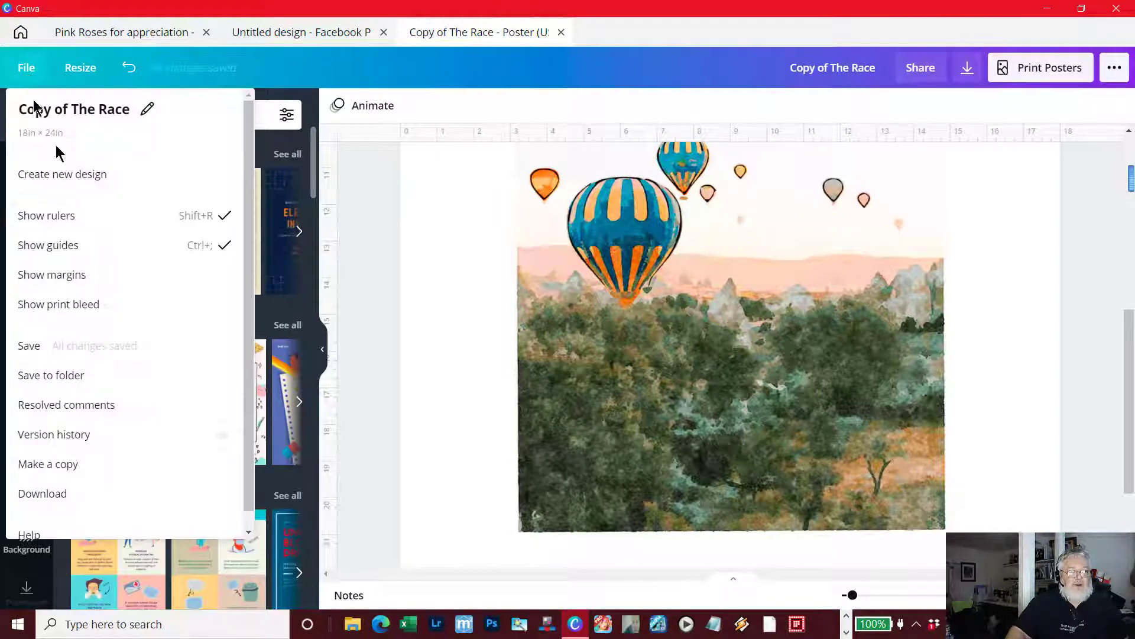
click(77, 176)
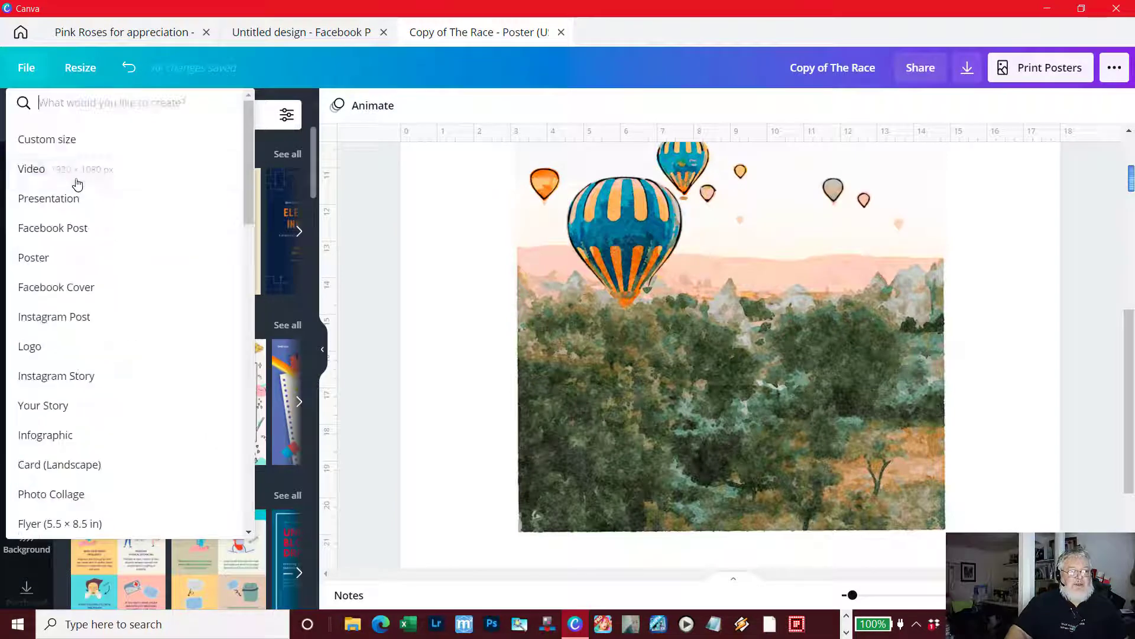
click(81, 267)
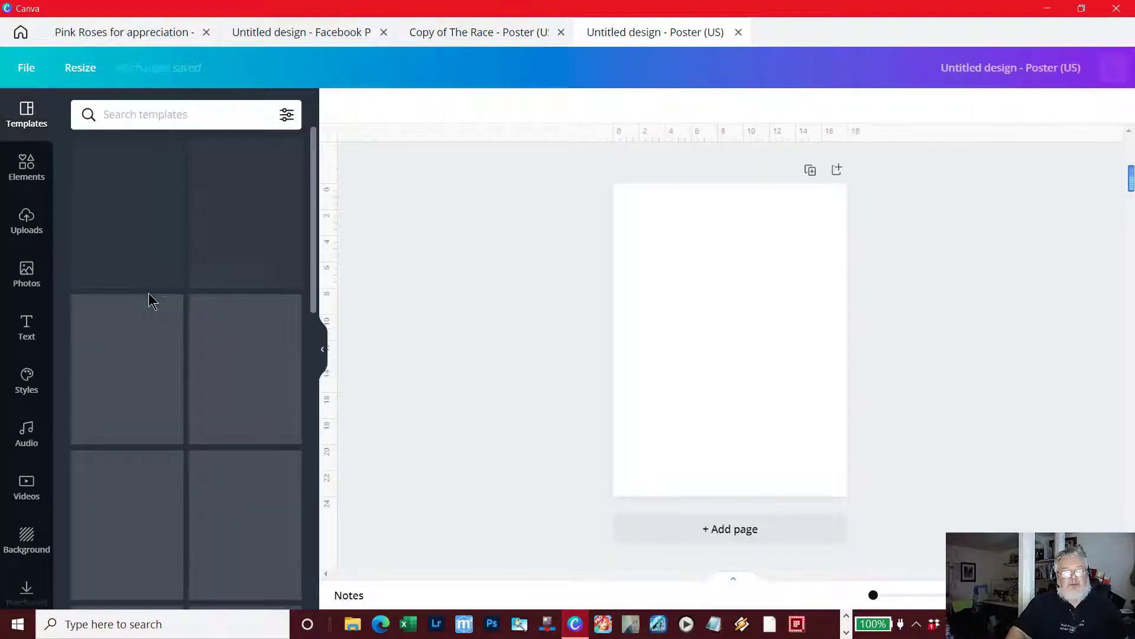
Search the templates for "watercolor background", correcting the misspelled second word before running the search.
click(139, 114)
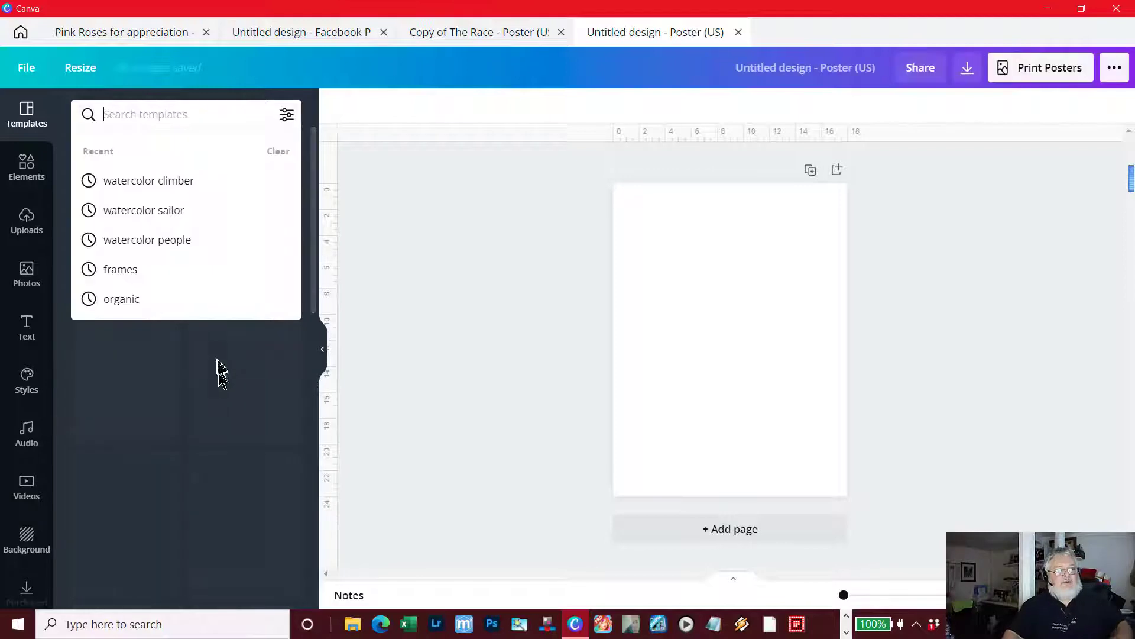
text(wa)
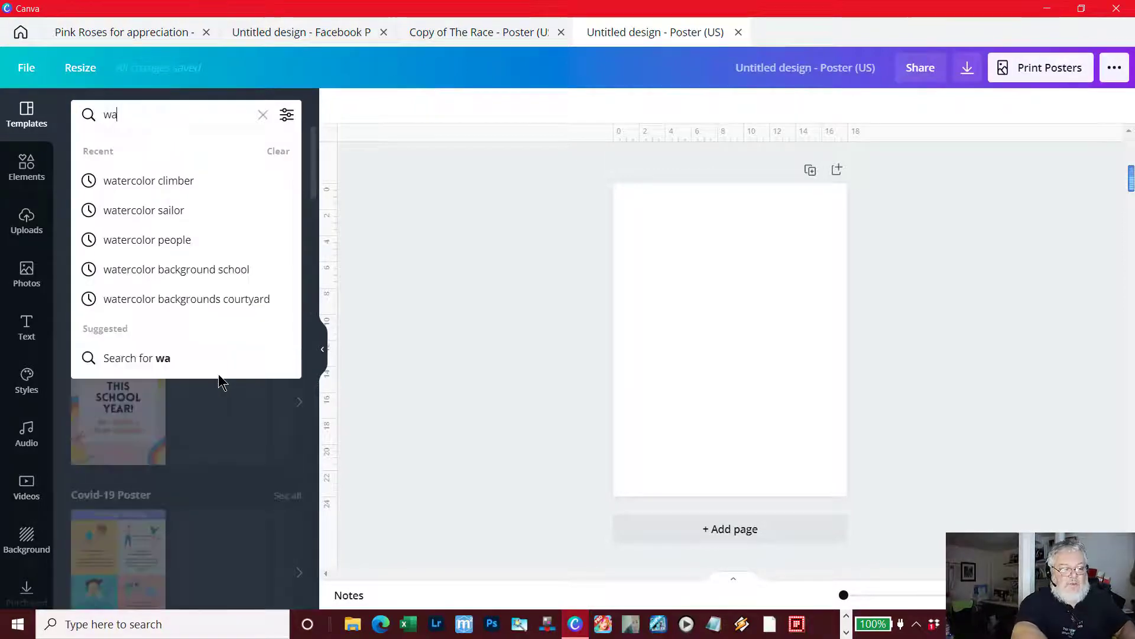
text(tercolo)
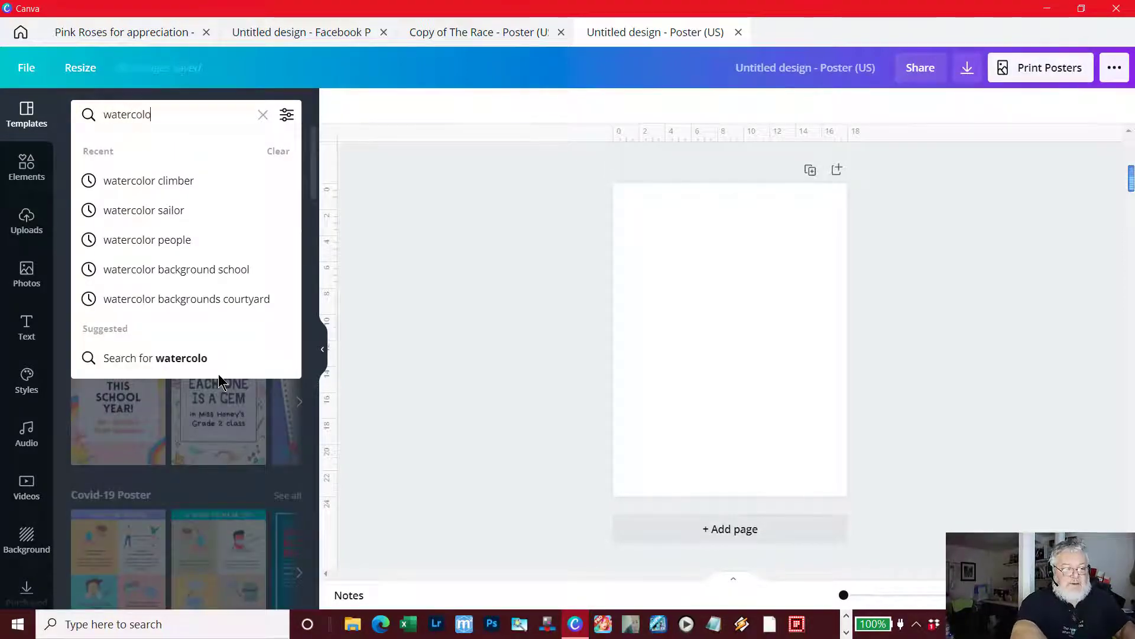
text(r ba)
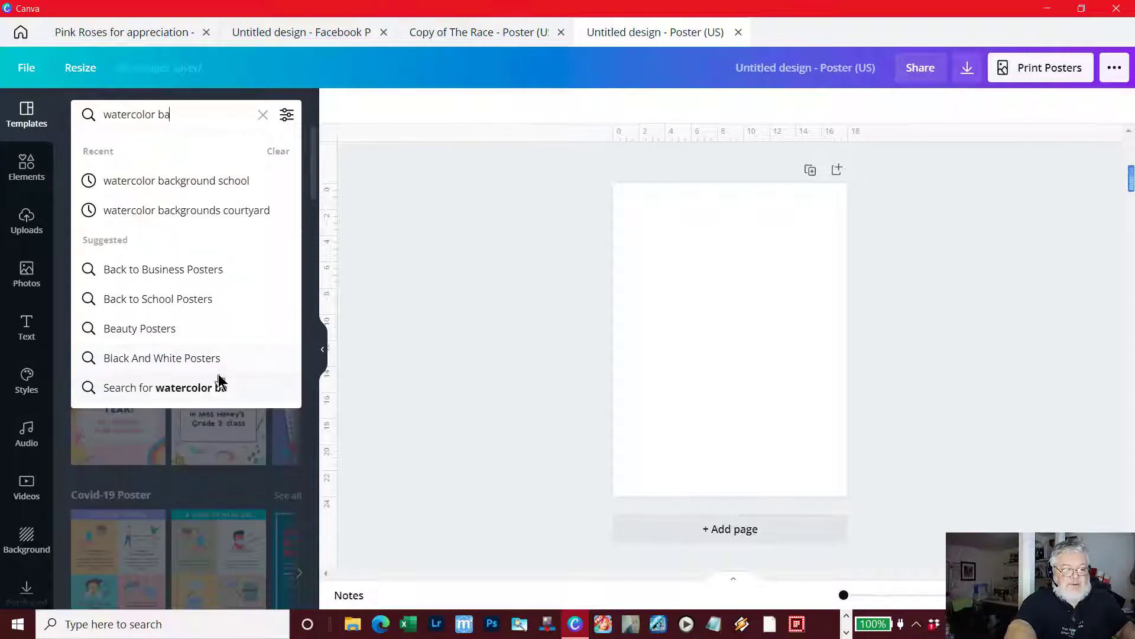
text(ckgr)
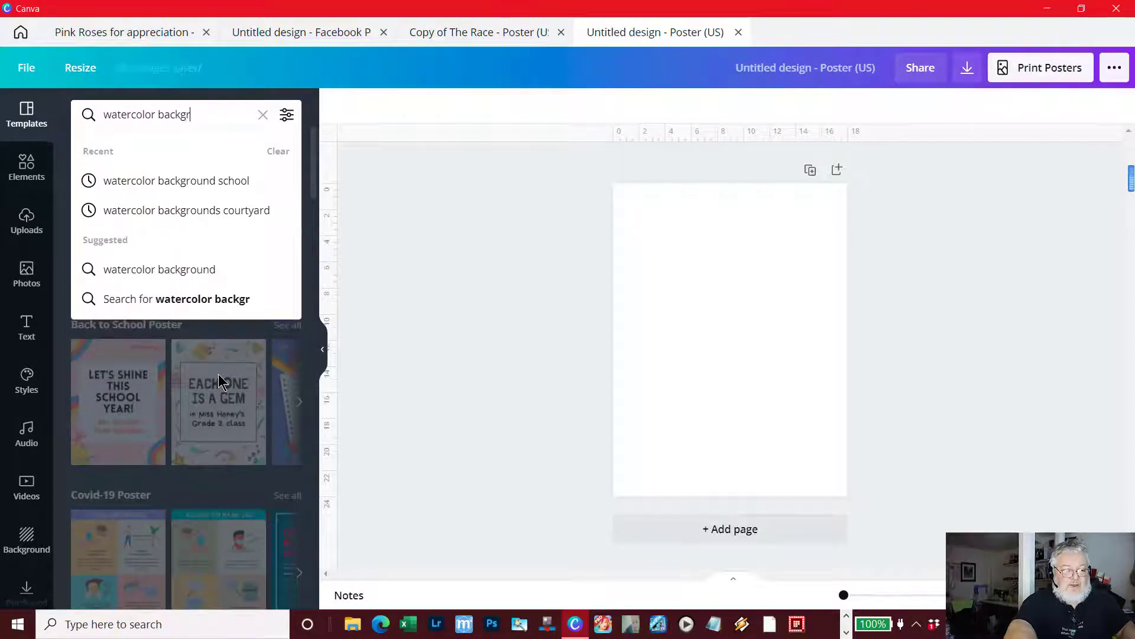
text(oud)
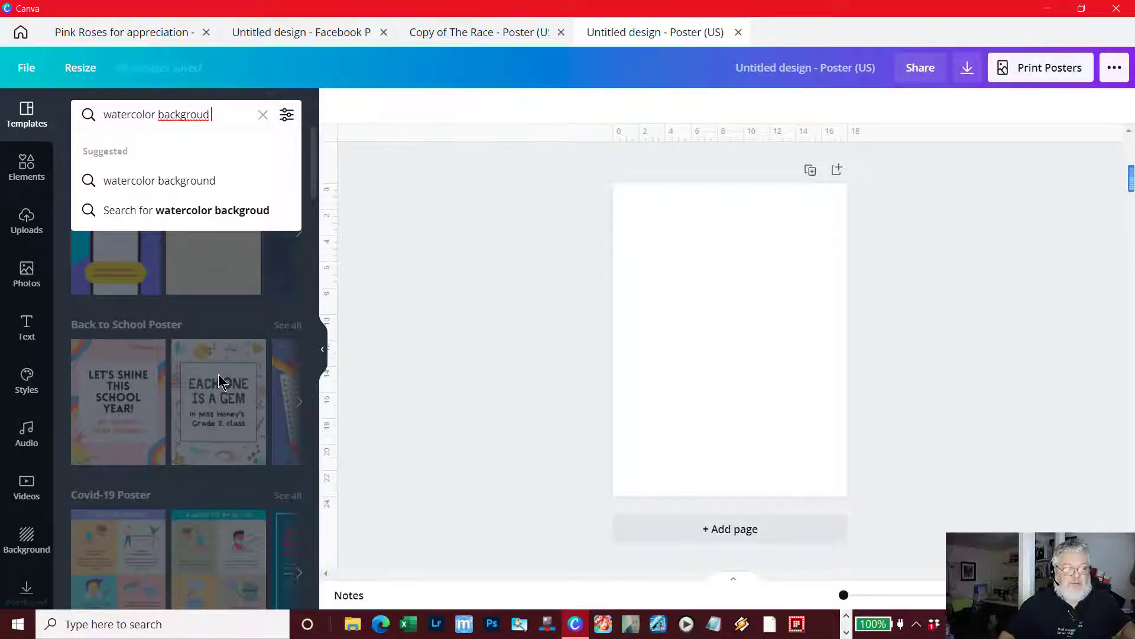
click(202, 114)
right_click(202, 114)
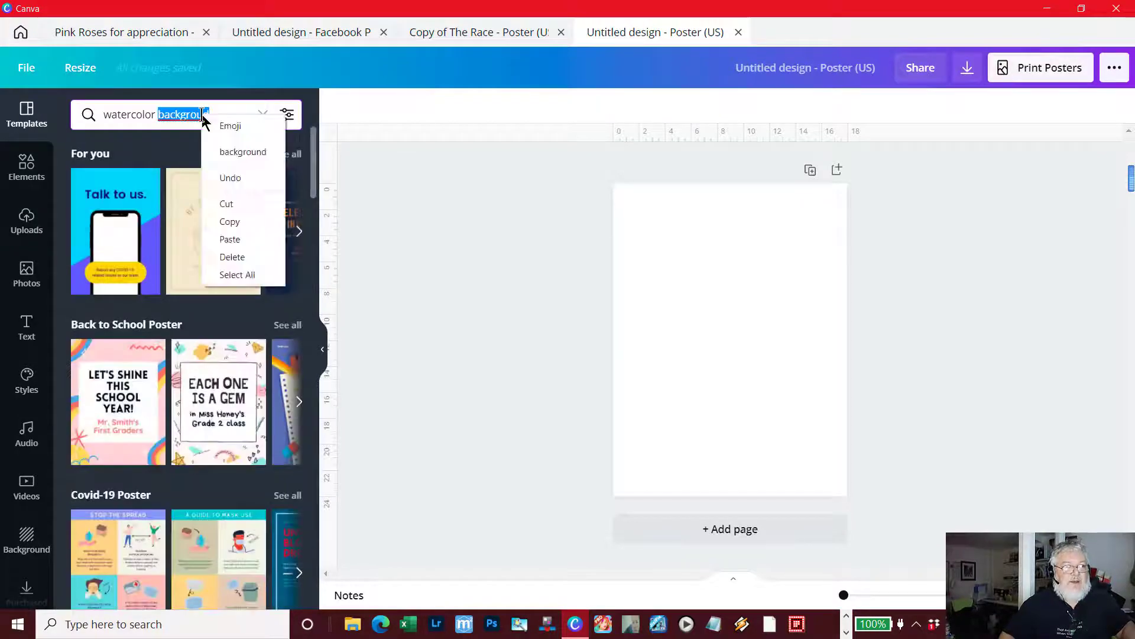
click(236, 152)
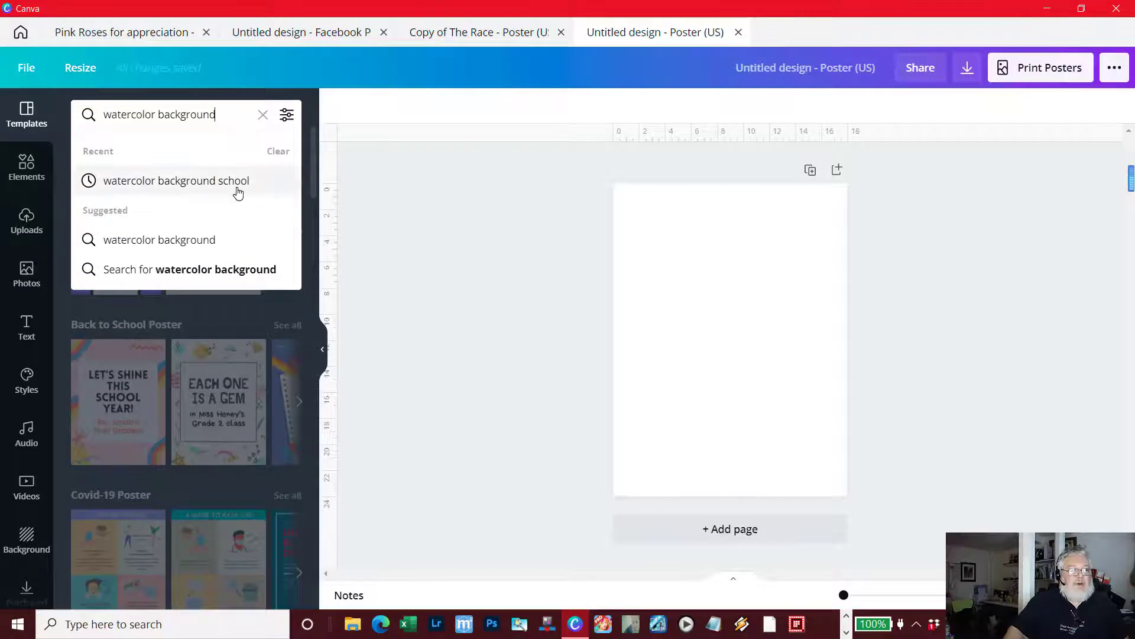
click(255, 277)
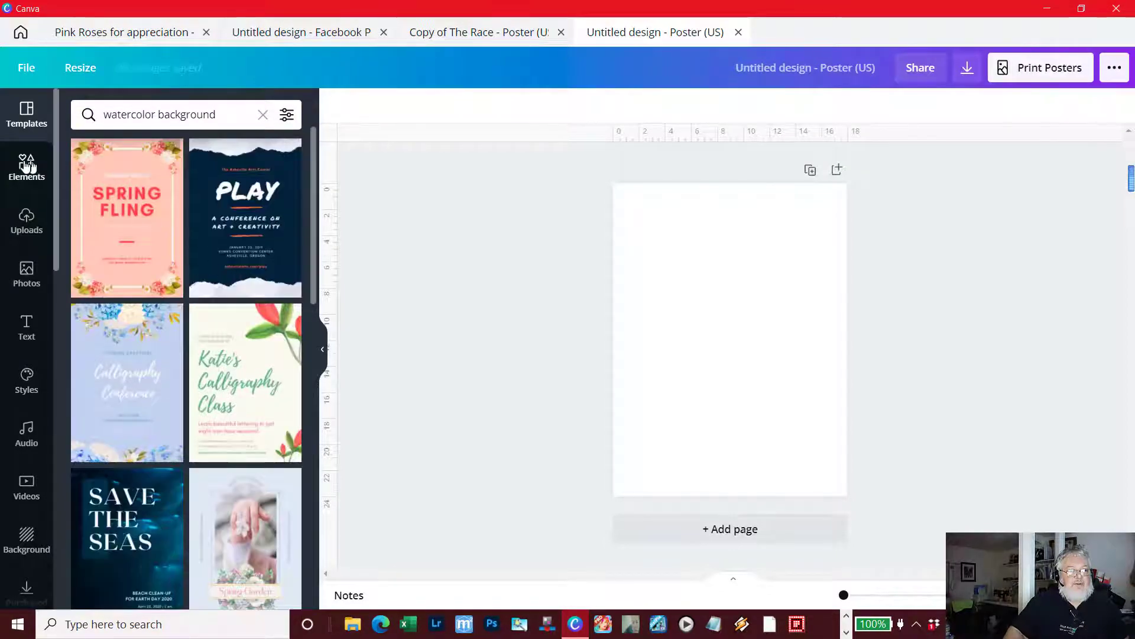
Search the elements library for "watercolor background" and limit the results to photos.
click(26, 167)
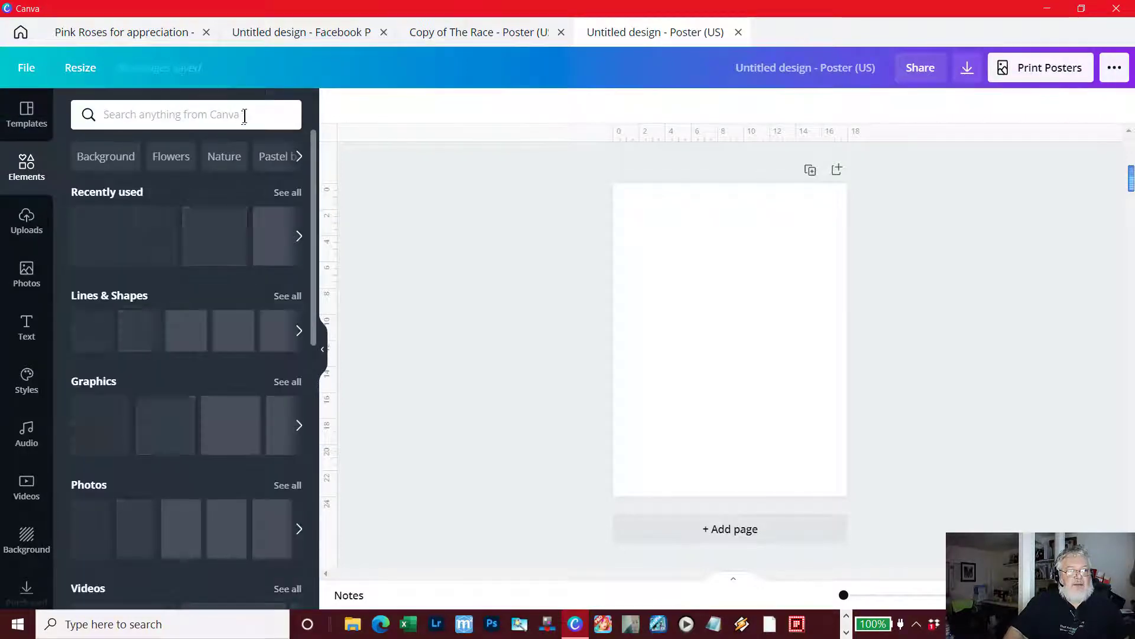
click(244, 116)
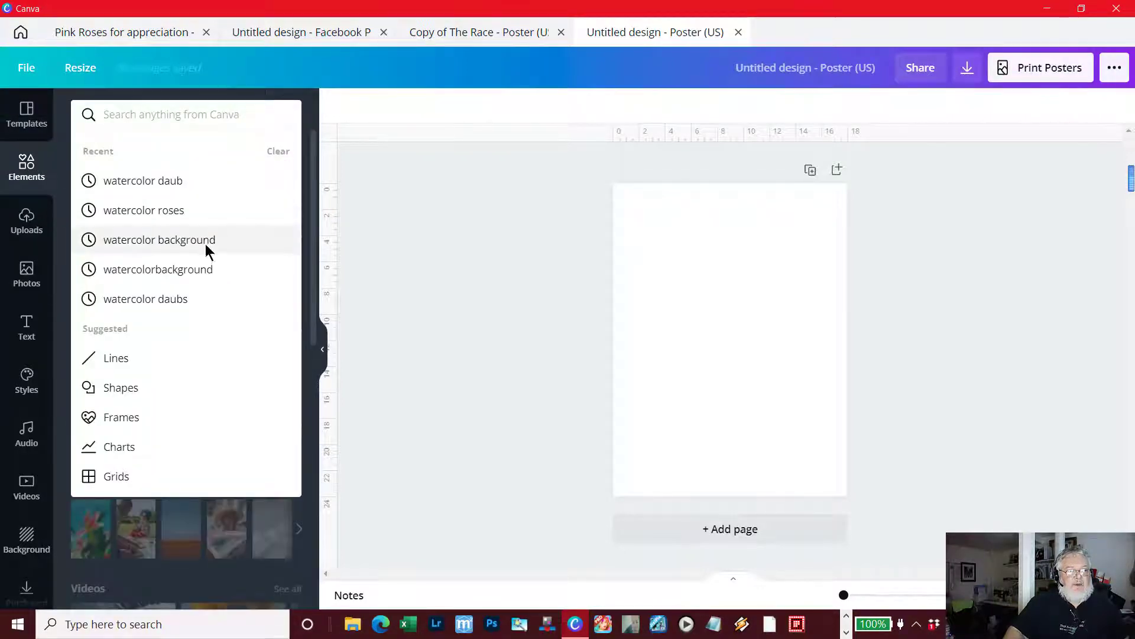
click(206, 245)
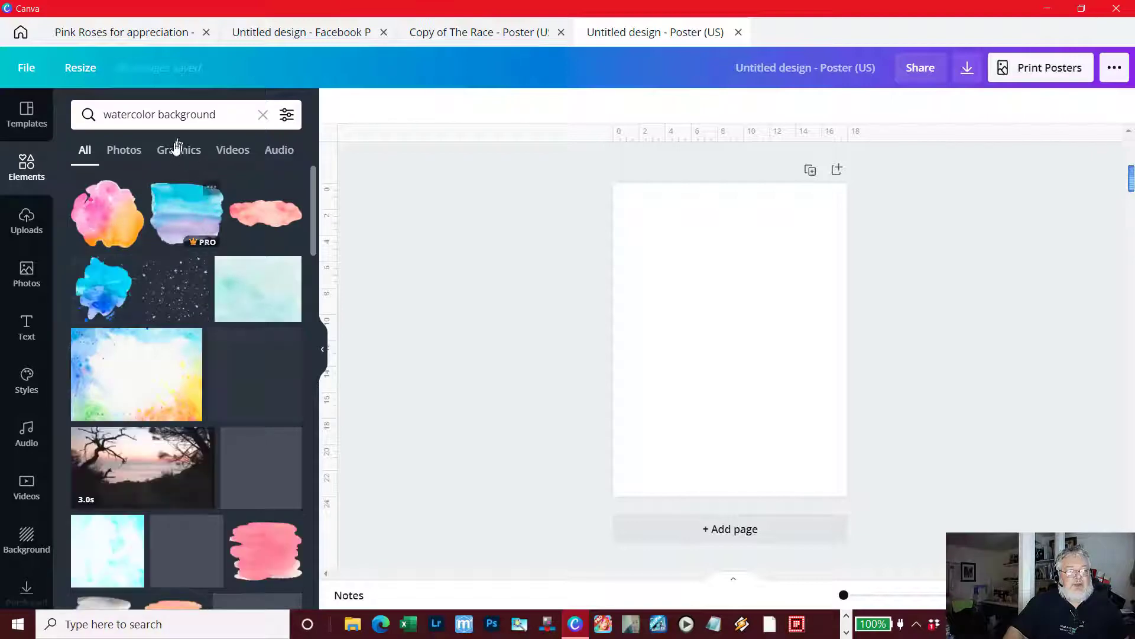
click(128, 151)
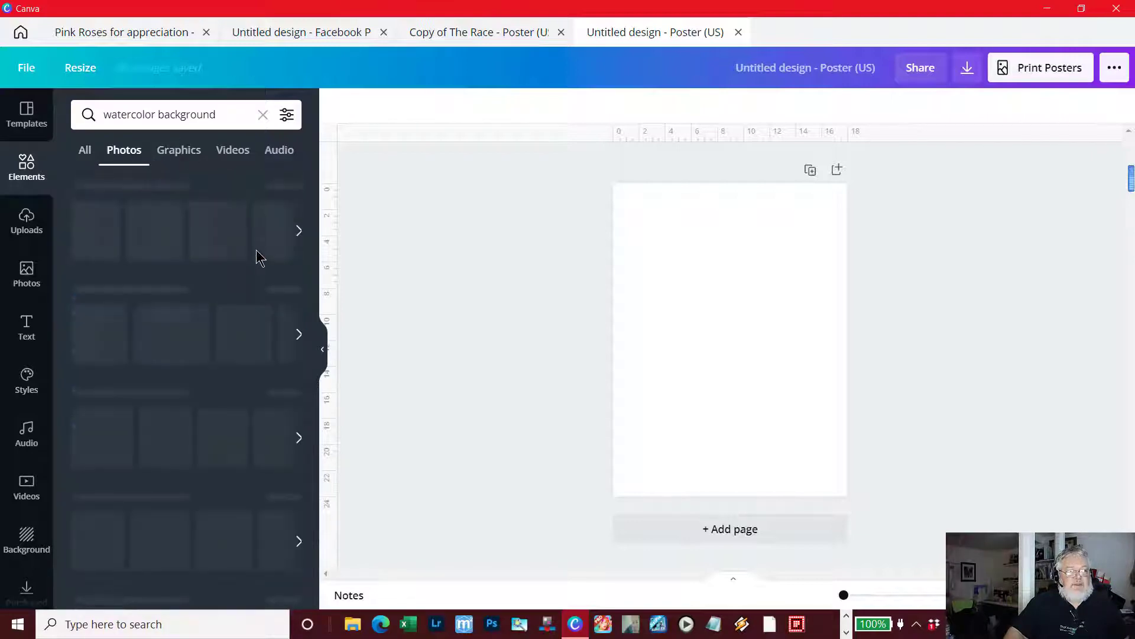
Add the blue and tan watercolor seascape photo to the poster and enlarge it to cover the whole page.
scroll(233, 370, down, 3)
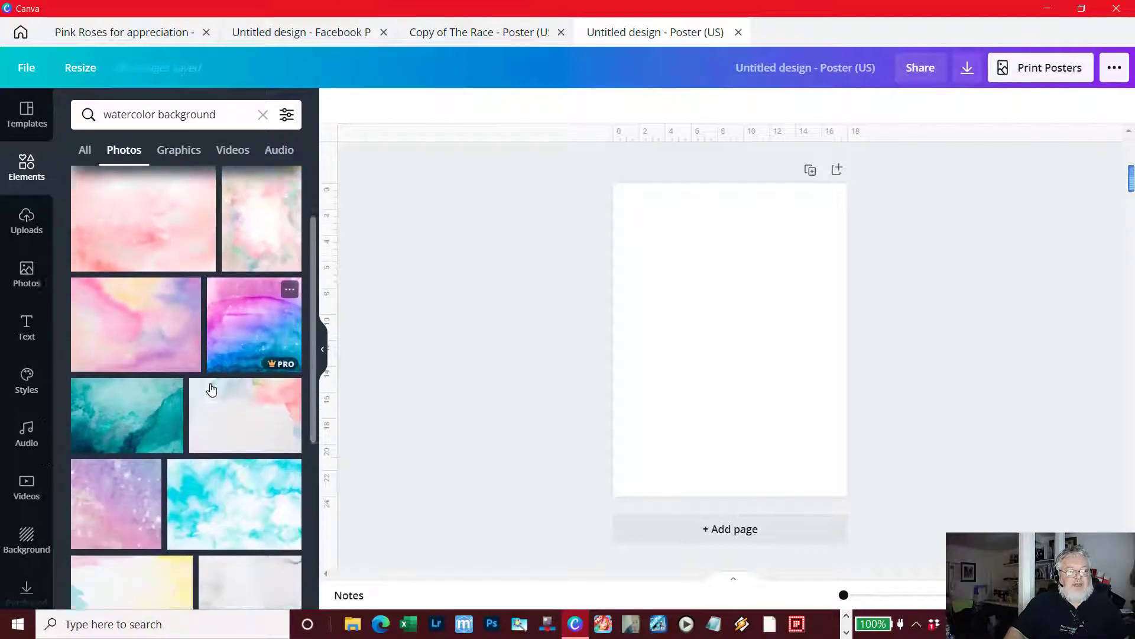
scroll(211, 389, down, 5)
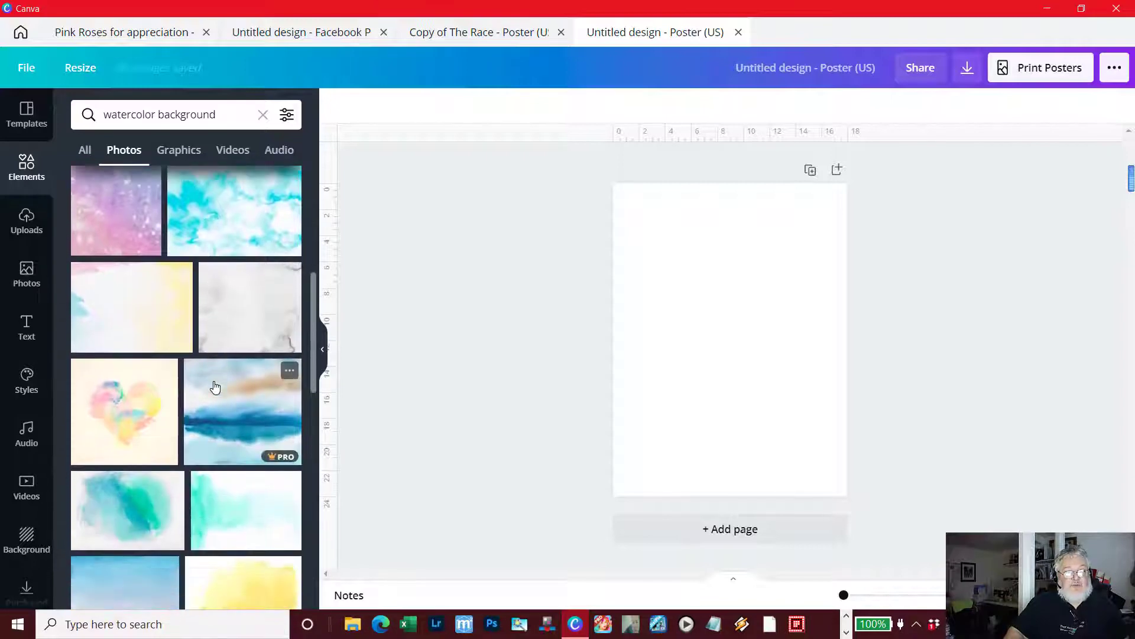
click(233, 406)
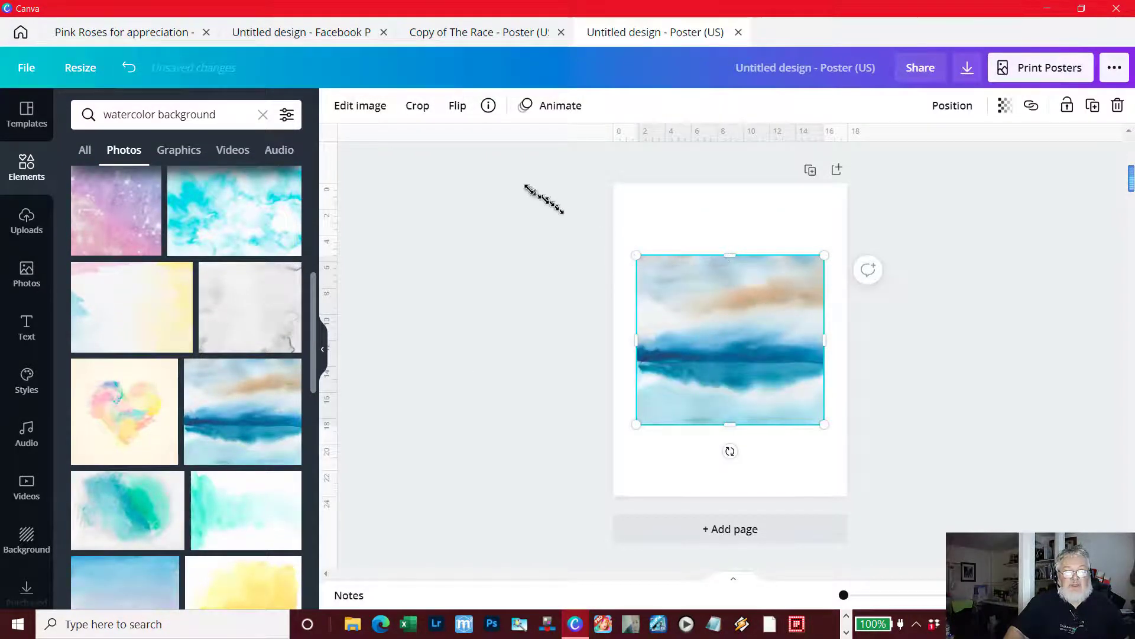
drag(544, 198, 527, 188)
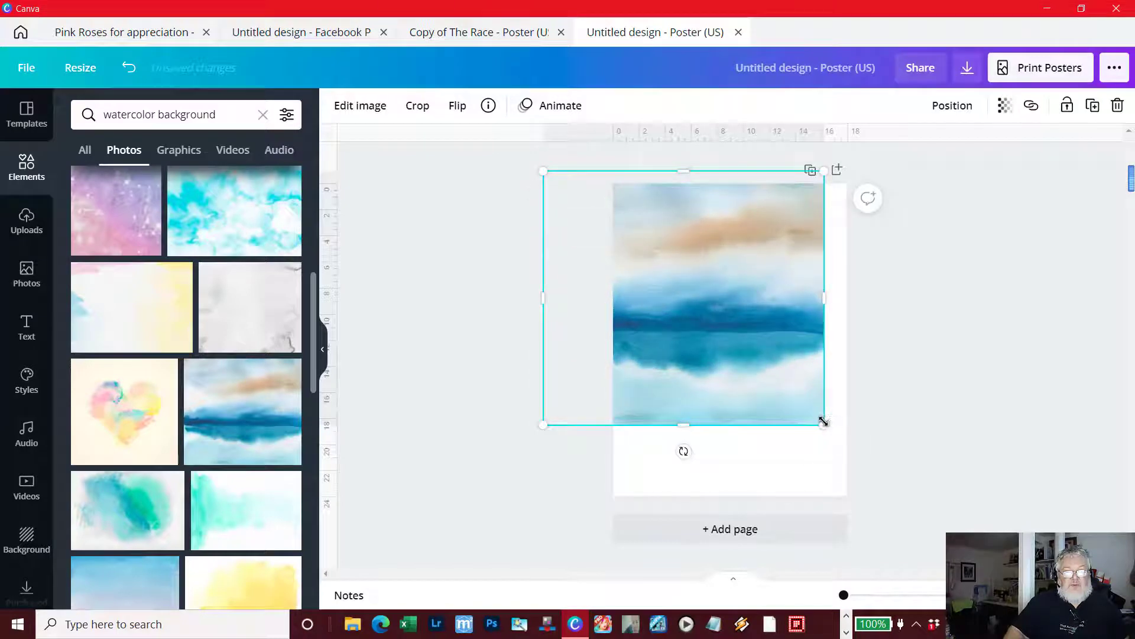
drag(823, 421, 916, 504)
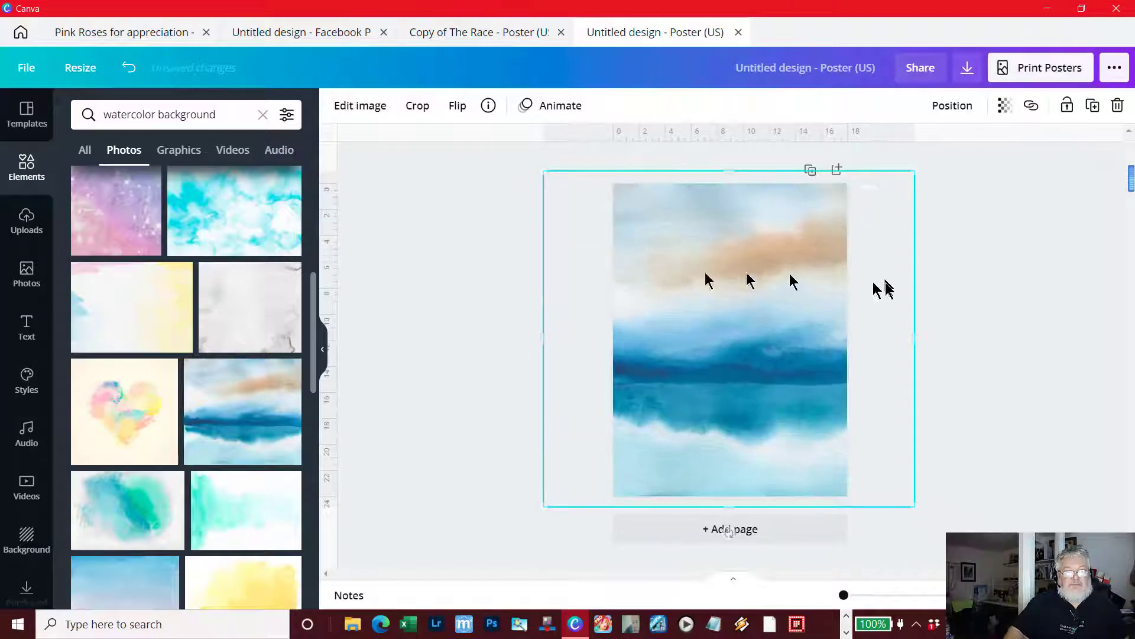
click(484, 278)
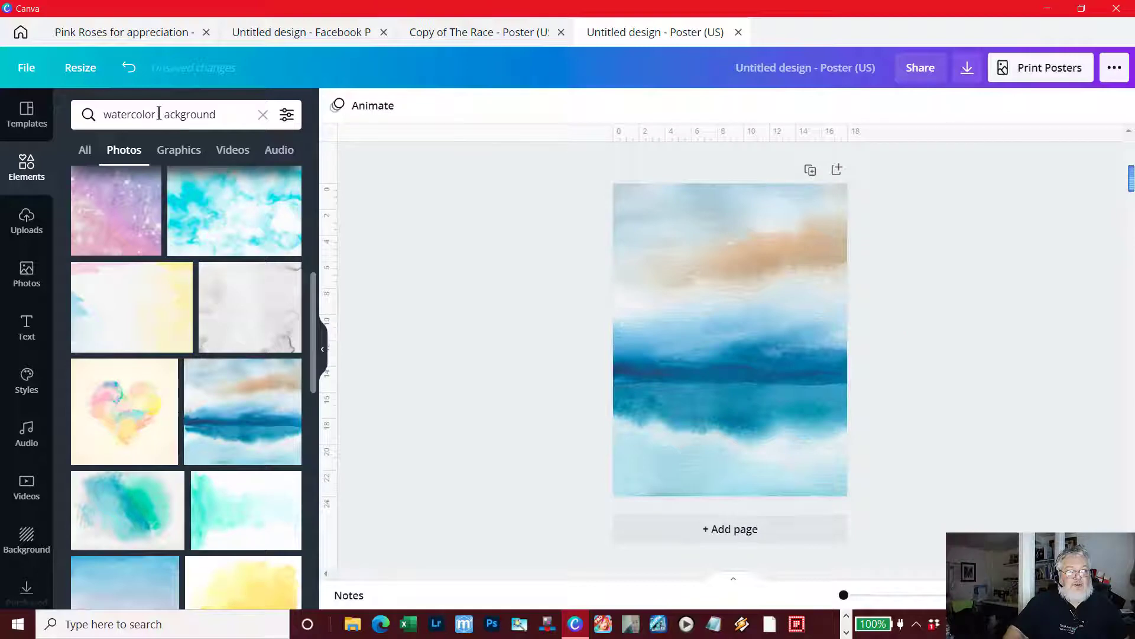
Search the elements library for "watercolor ballons".
click(158, 113)
drag(159, 114, 220, 113)
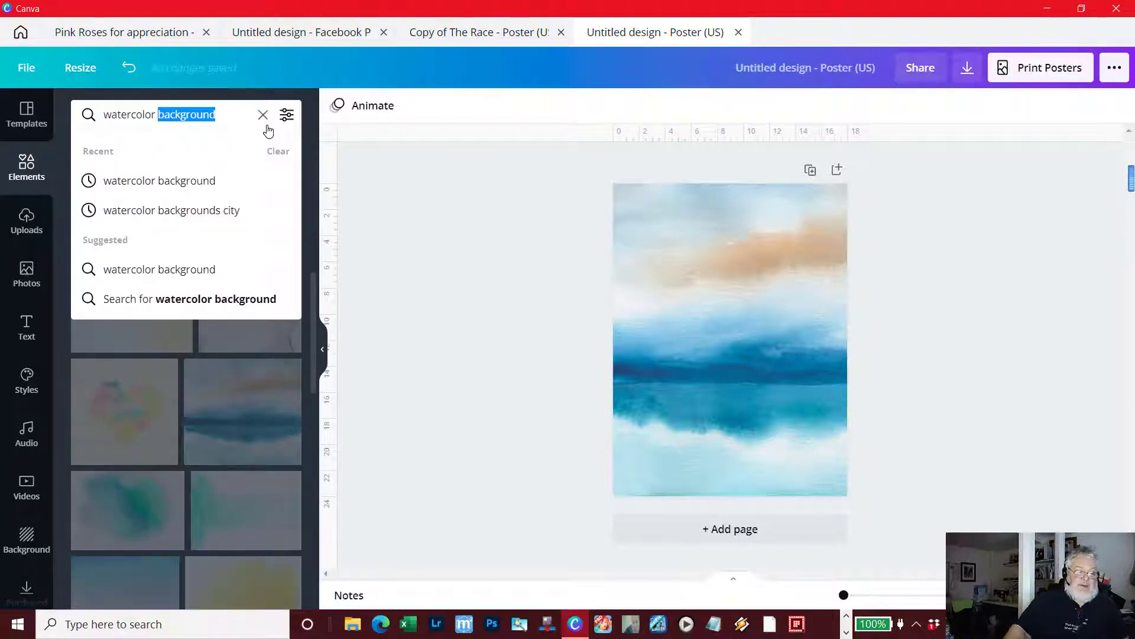
text(ballon)
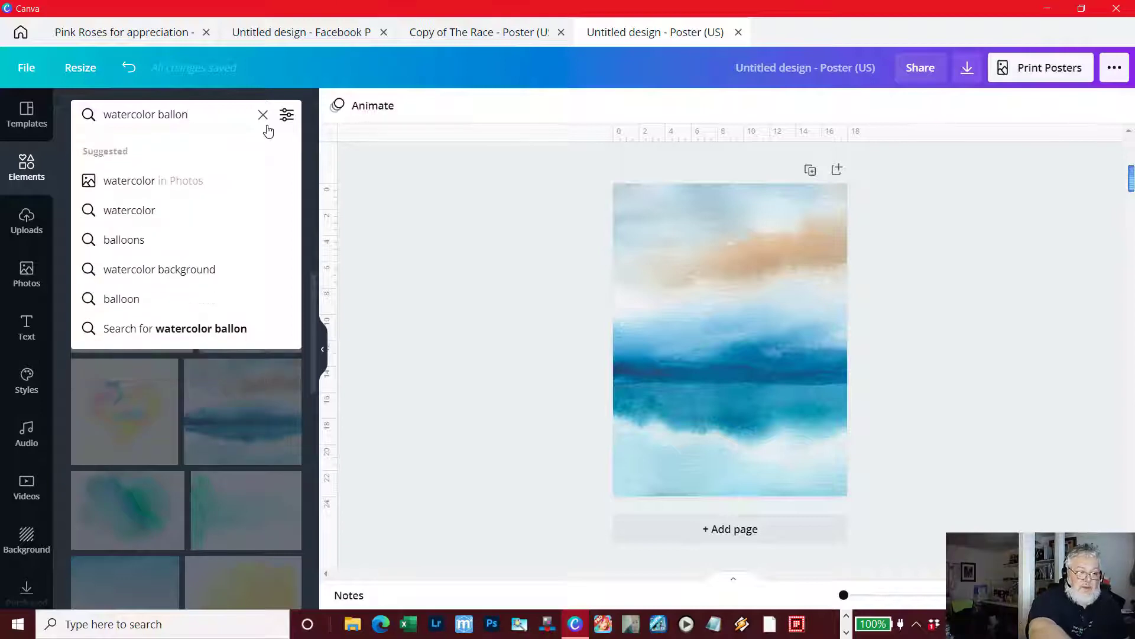
text(s)
key(Return)
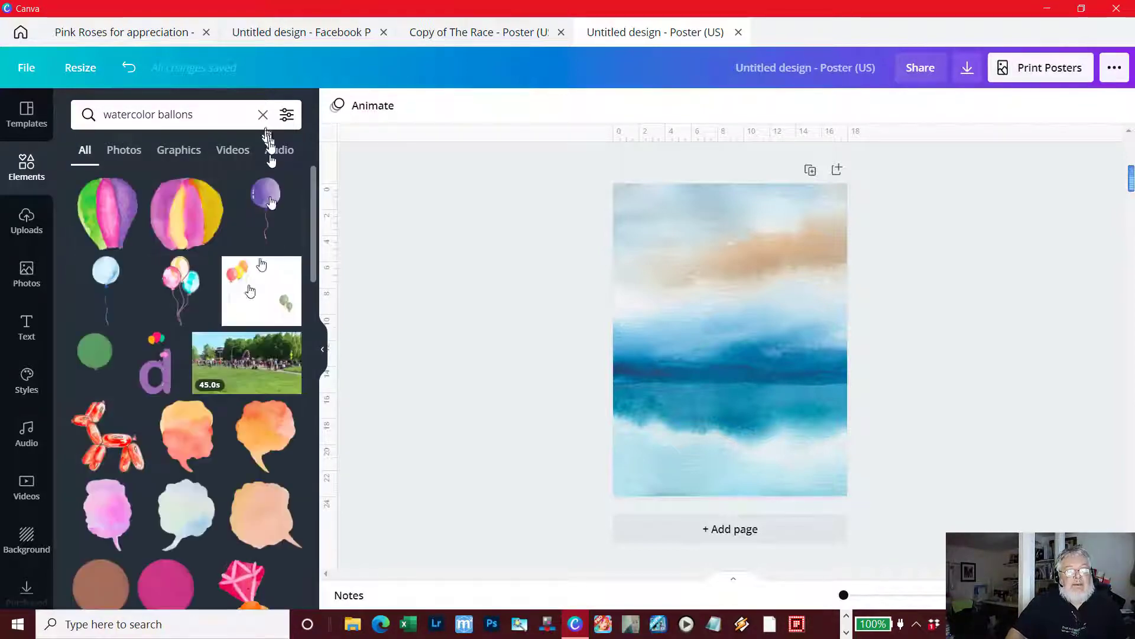
Add the pink, teal and green watercolor hot-air balloon with the red basket to the poster.
scroll(225, 319, down, 2)
scroll(220, 327, down, 6)
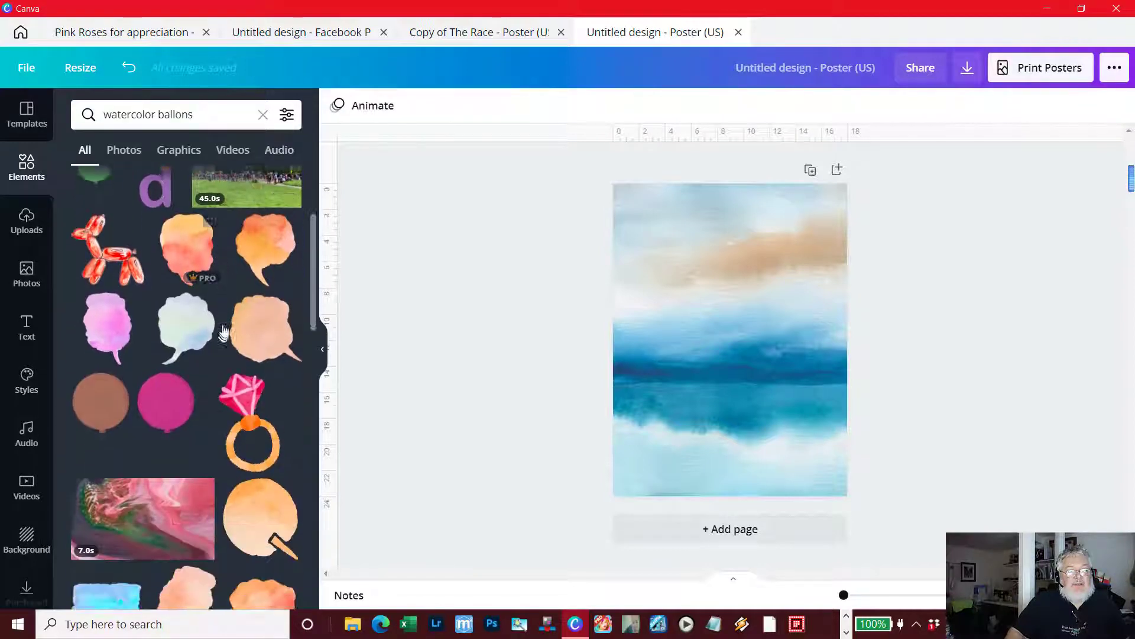
scroll(229, 328, down, 15)
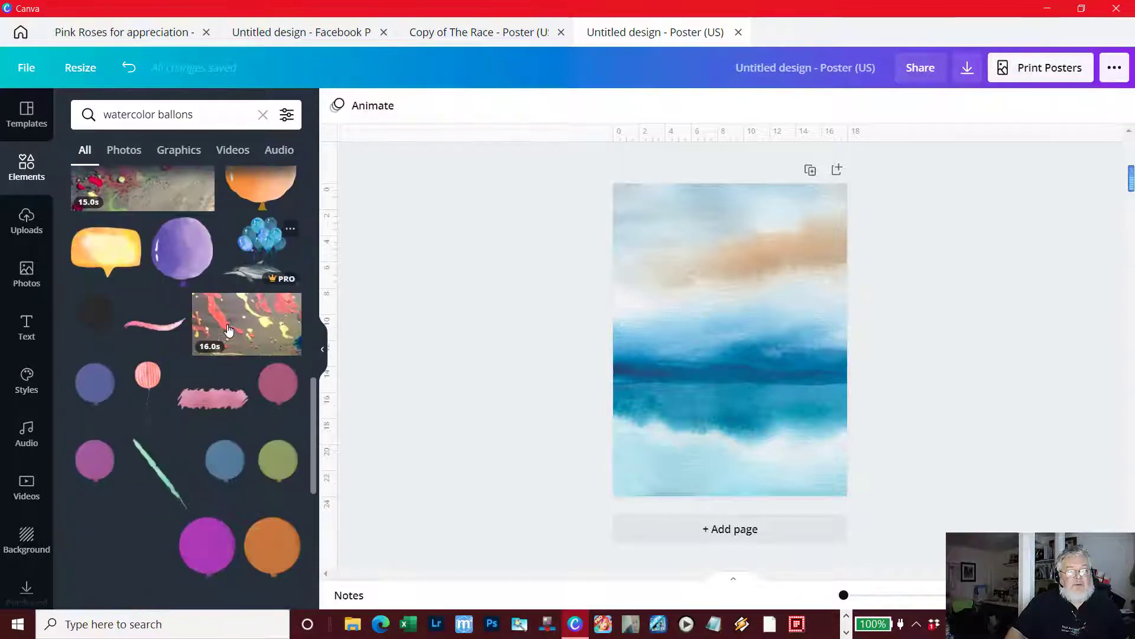
scroll(227, 327, down, 10)
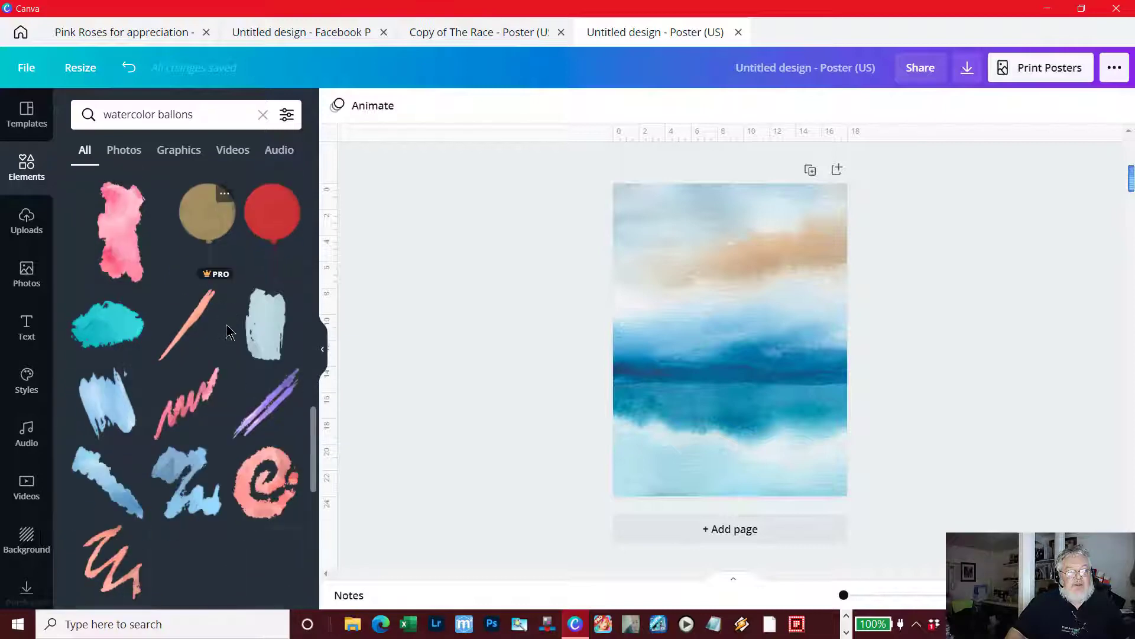
scroll(212, 342, down, 1)
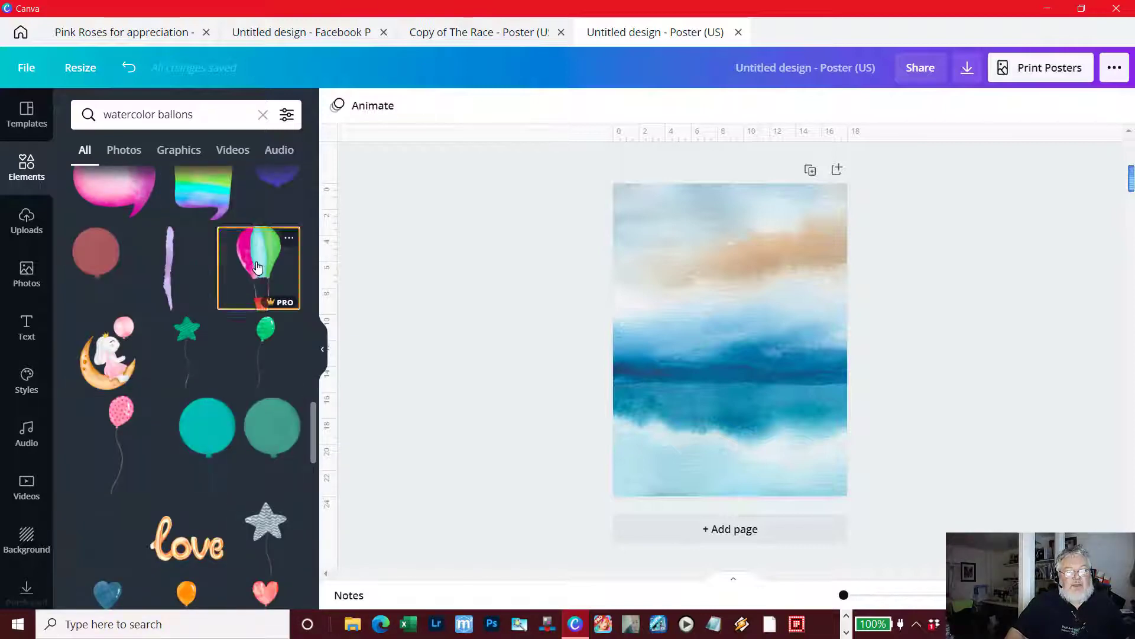
click(256, 266)
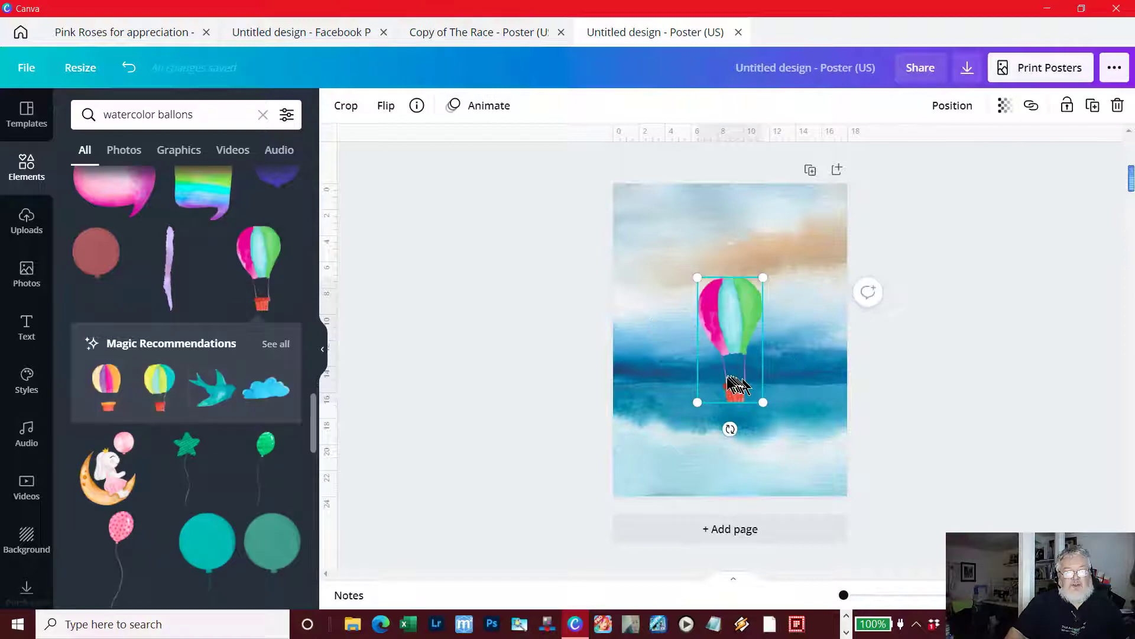
Move the balloon to the poster's upper right and shrink it to about 2.2 wide by 4.3 high.
drag(704, 392, 709, 388)
drag(740, 308, 791, 244)
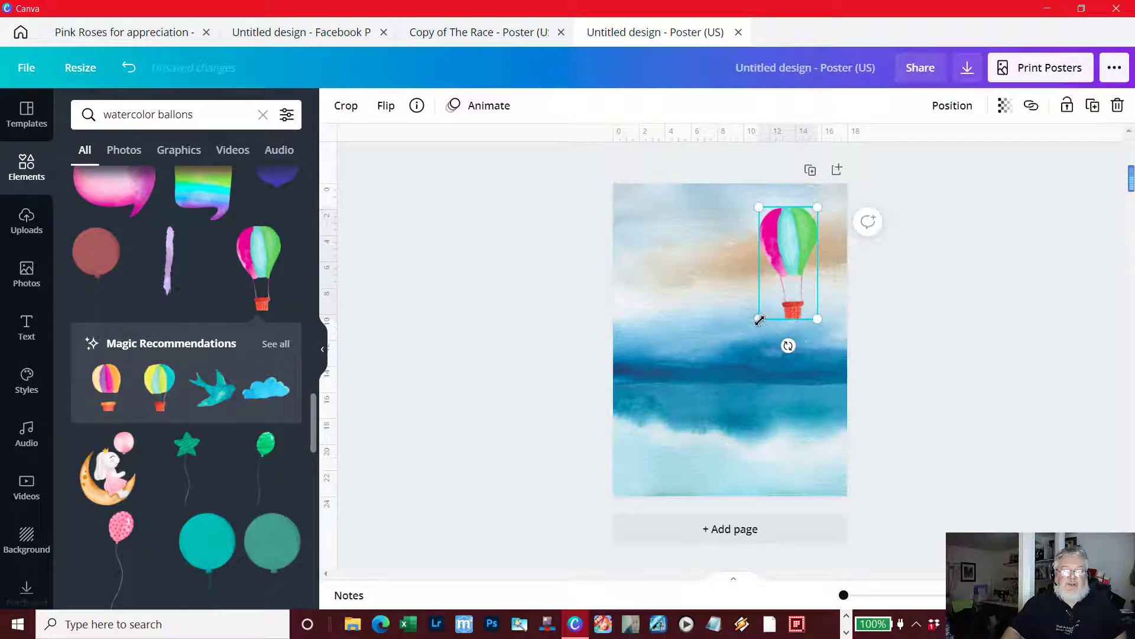
drag(760, 319, 777, 304)
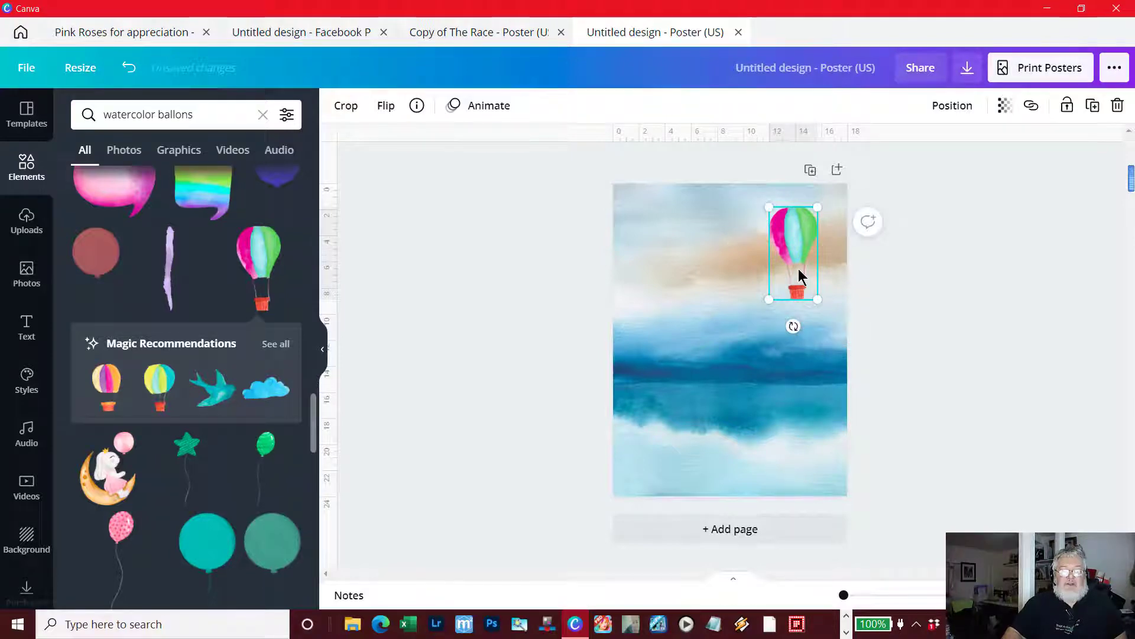
click(926, 330)
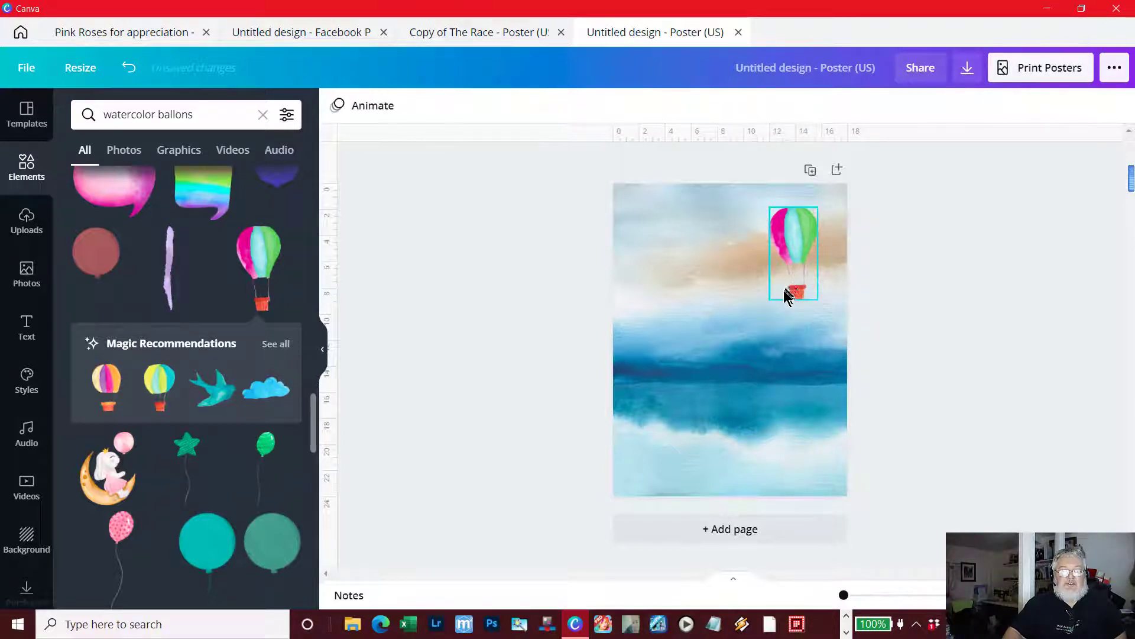
click(793, 288)
drag(776, 296, 797, 262)
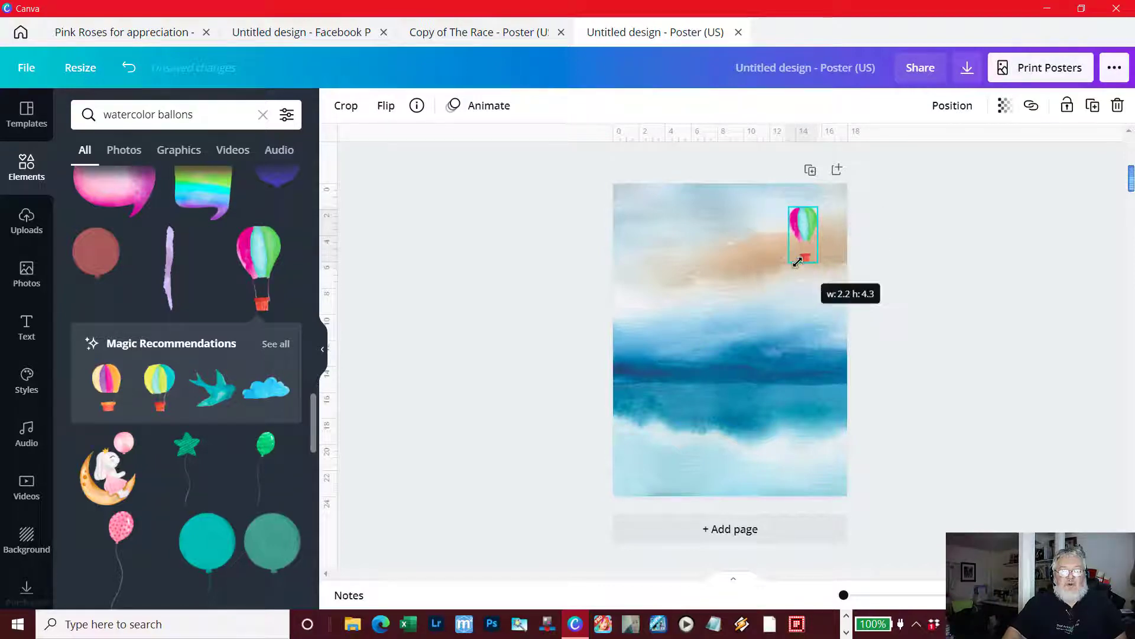
click(938, 289)
Duplicate the balloon, place the copy below and left of the original, and enlarge it to about 3.8 by 7.3.
click(808, 248)
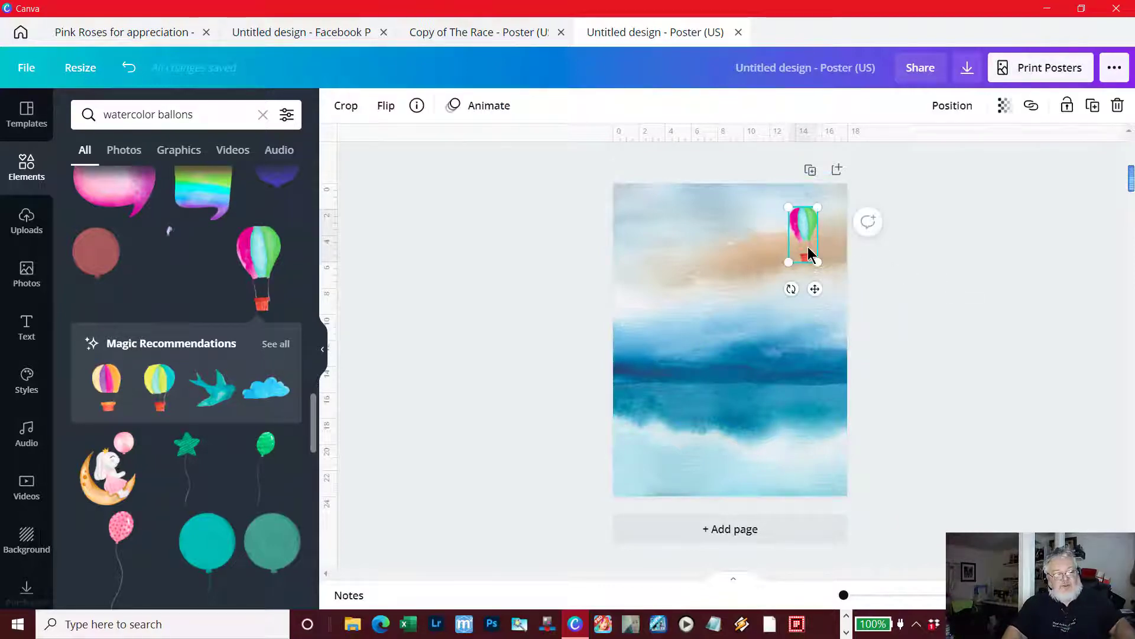
click(752, 294)
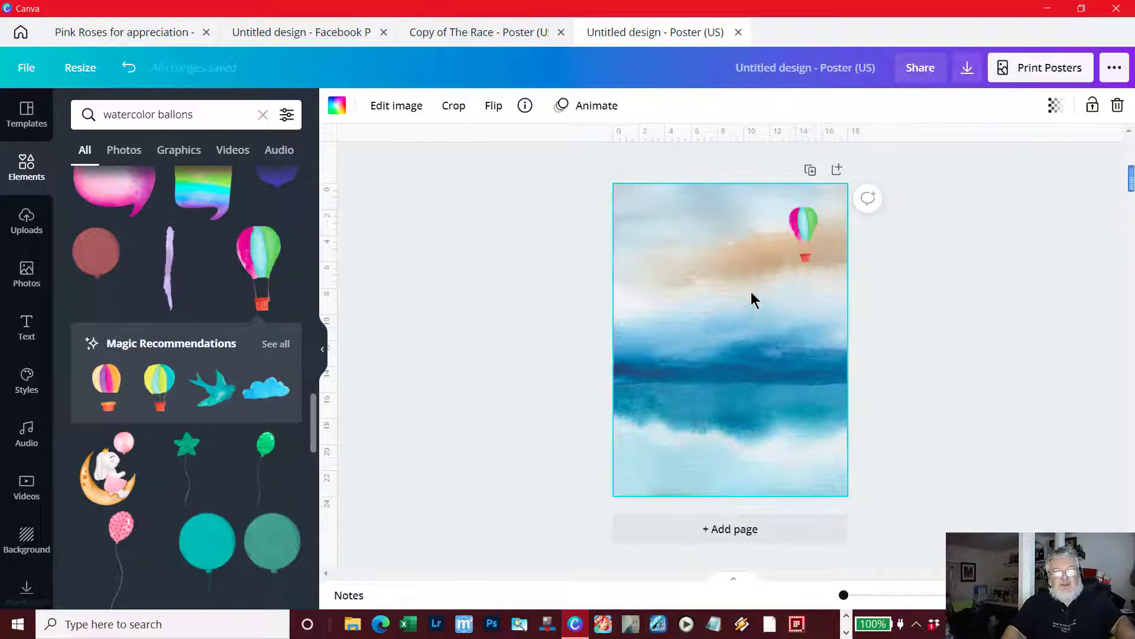
key(ctrl+v)
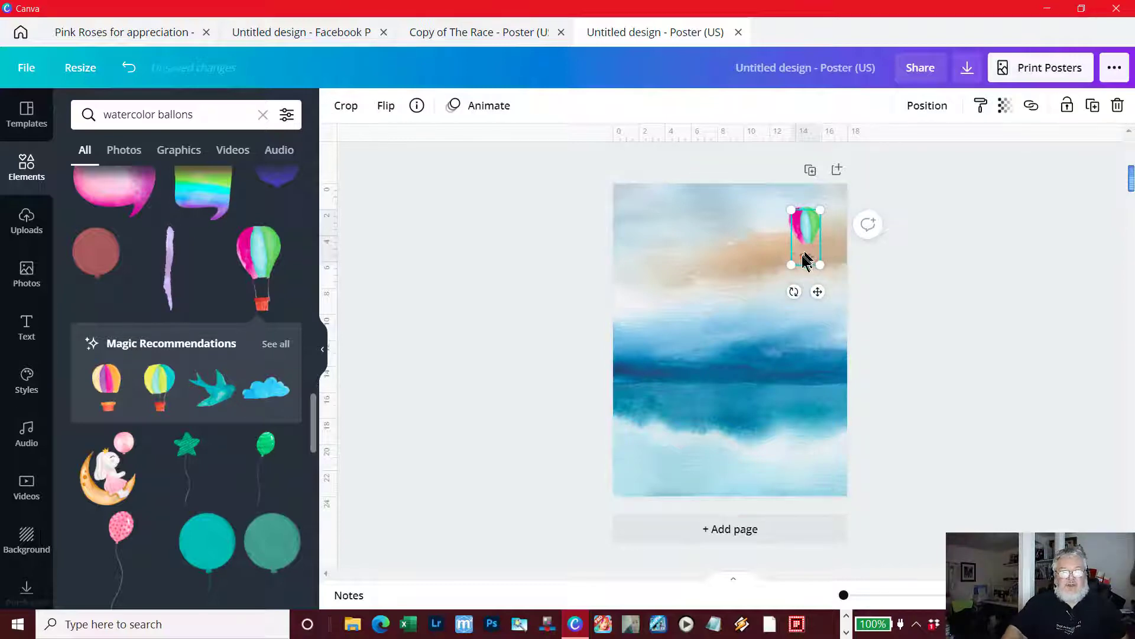
drag(804, 245, 784, 340)
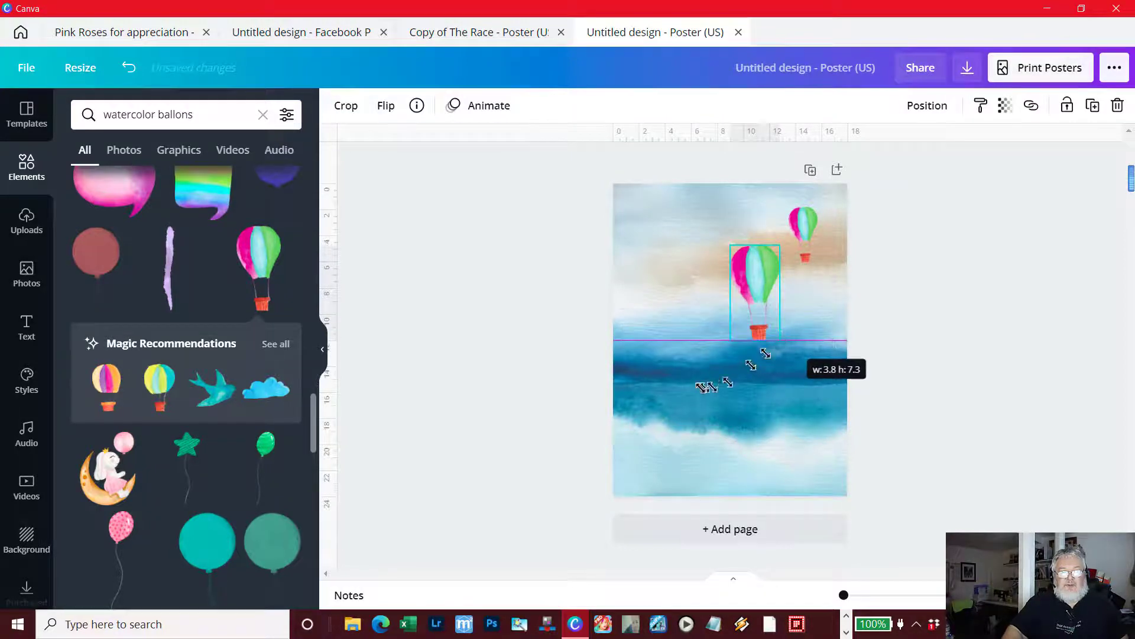
click(693, 395)
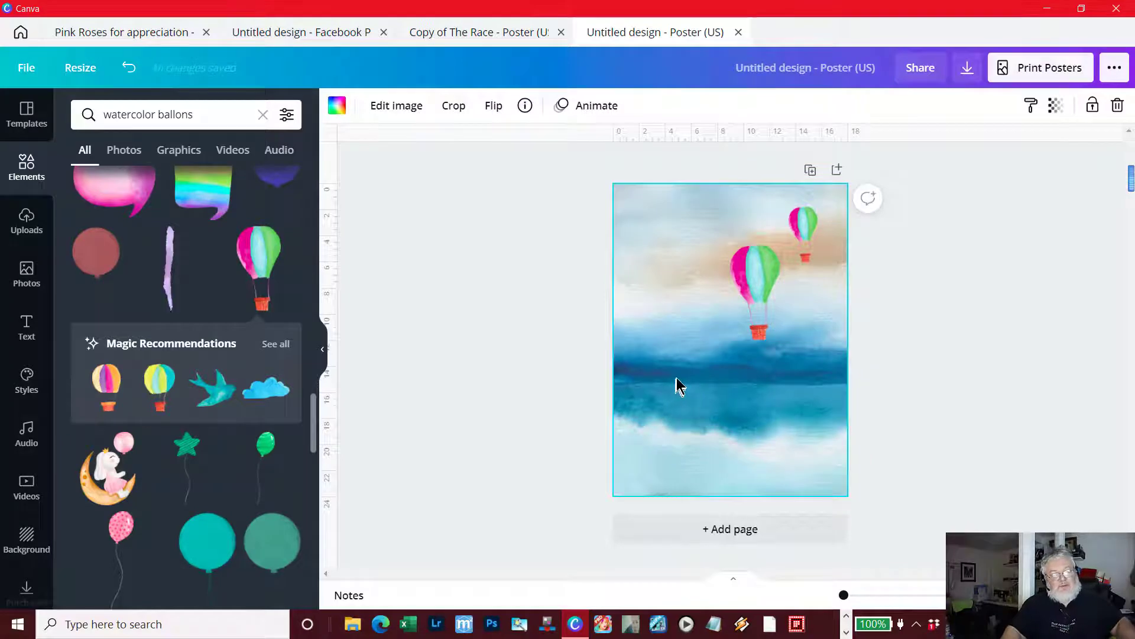
Paste a third balloon, place it lower left of the second one, and make it the largest of the three.
key(Tab)
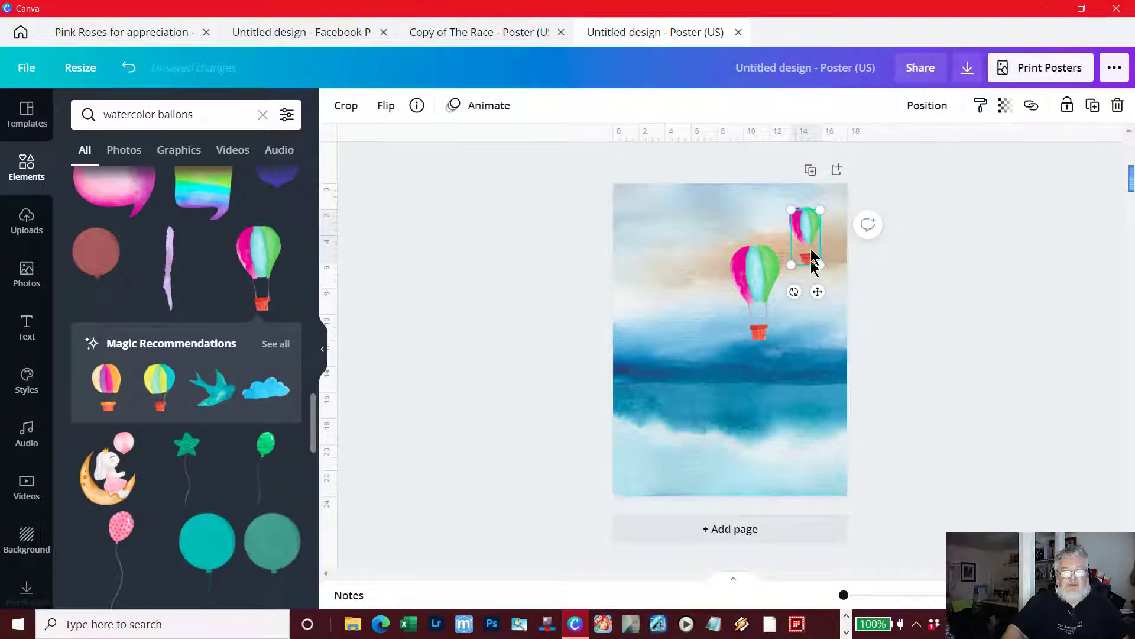
drag(731, 388, 771, 426)
drag(701, 386, 686, 378)
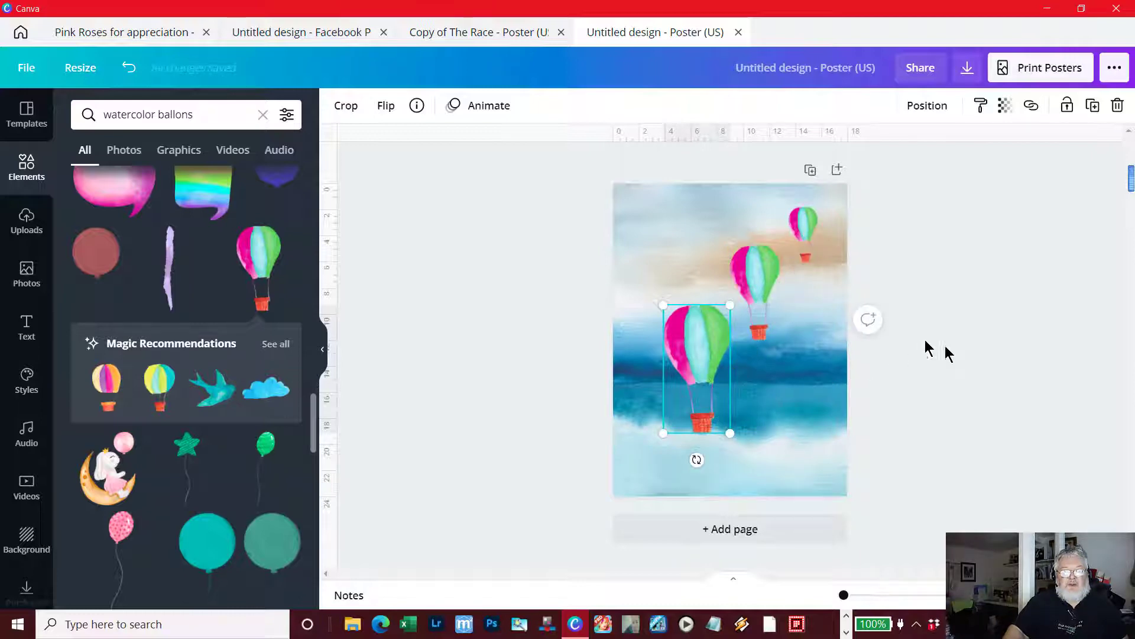
click(1006, 408)
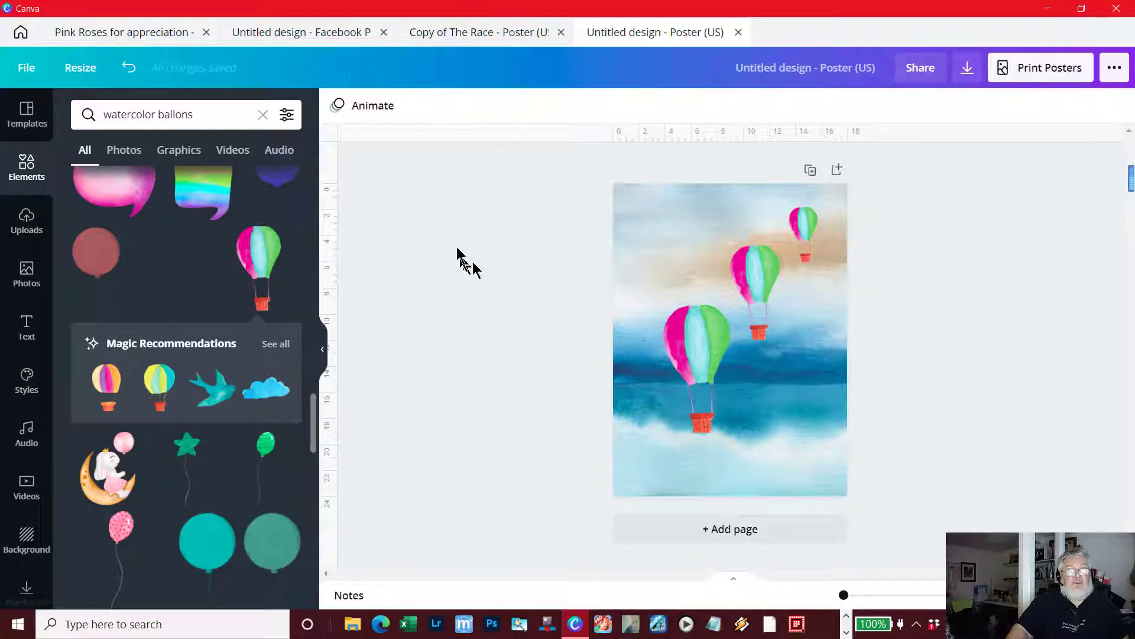
Return to the Copy of The Race design and examine its balloon landscape photo from the trees up to the sky.
click(315, 32)
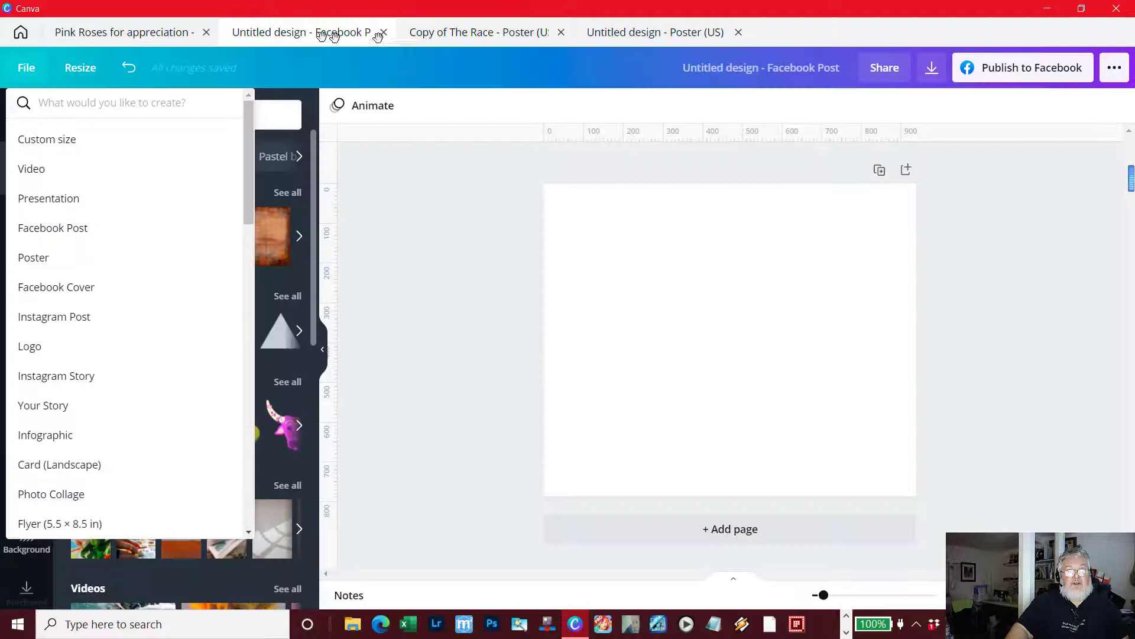
click(474, 31)
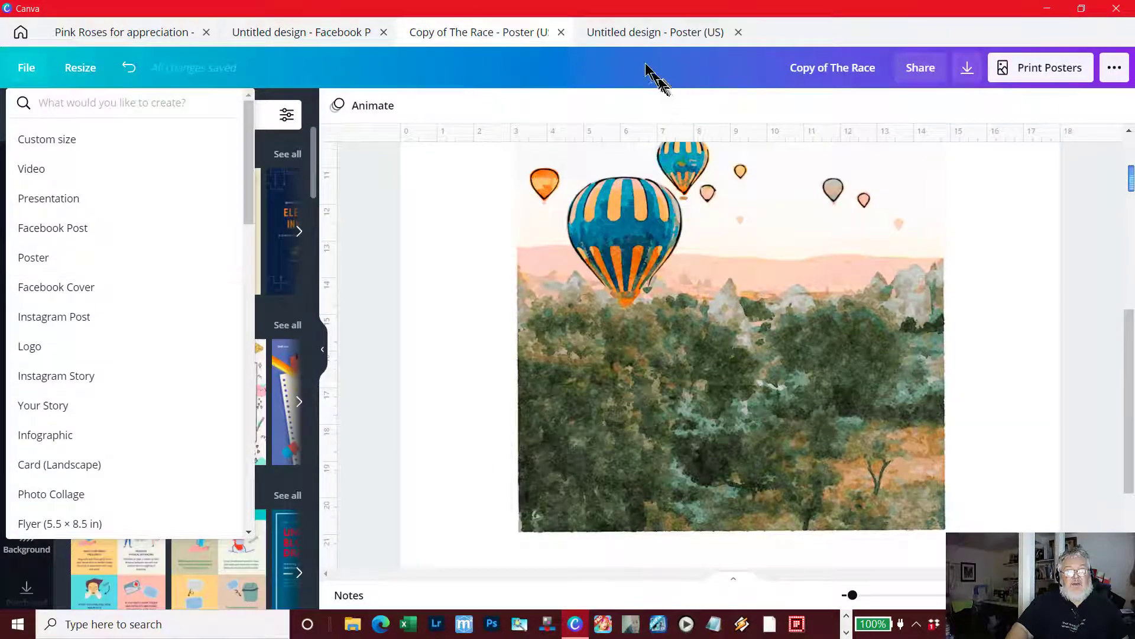
click(631, 33)
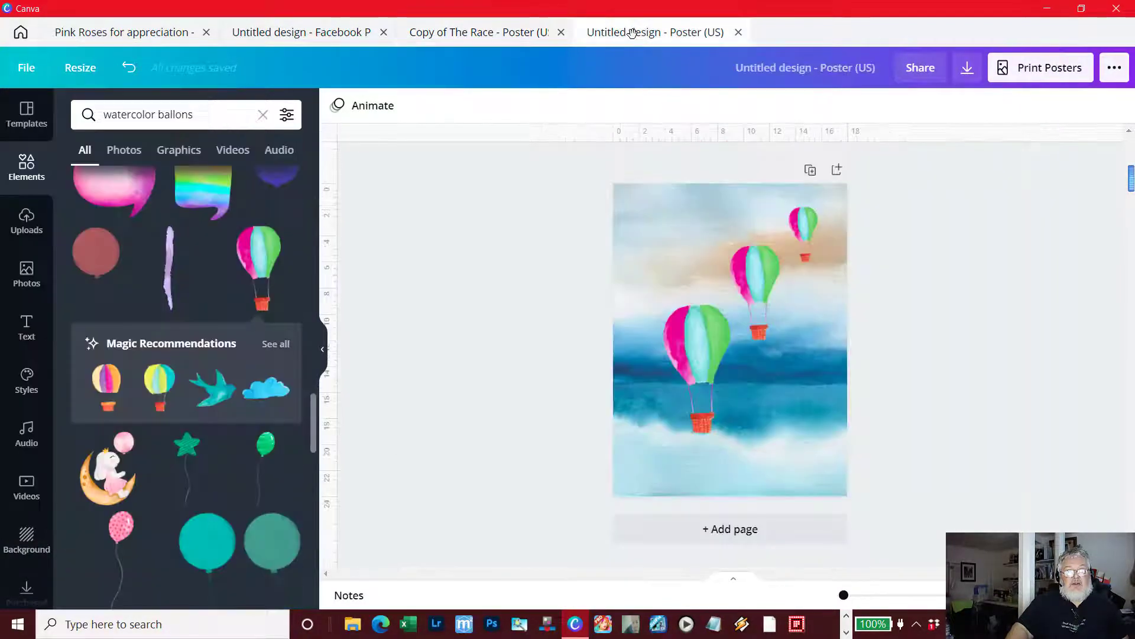
click(514, 34)
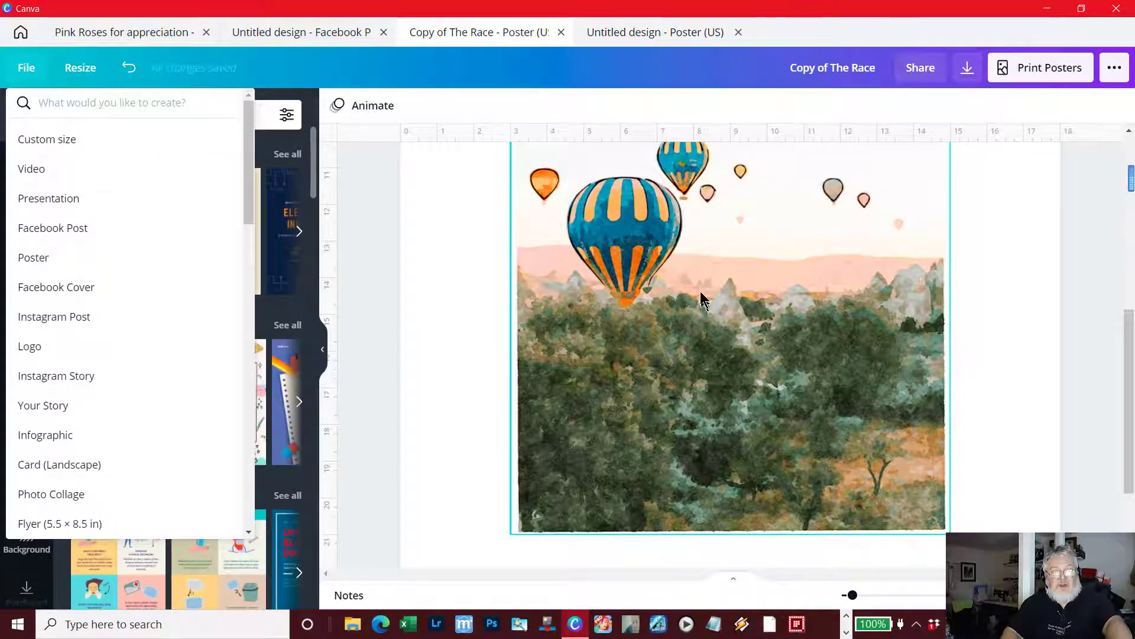
scroll(804, 306, up, 1)
scroll(803, 308, up, 5)
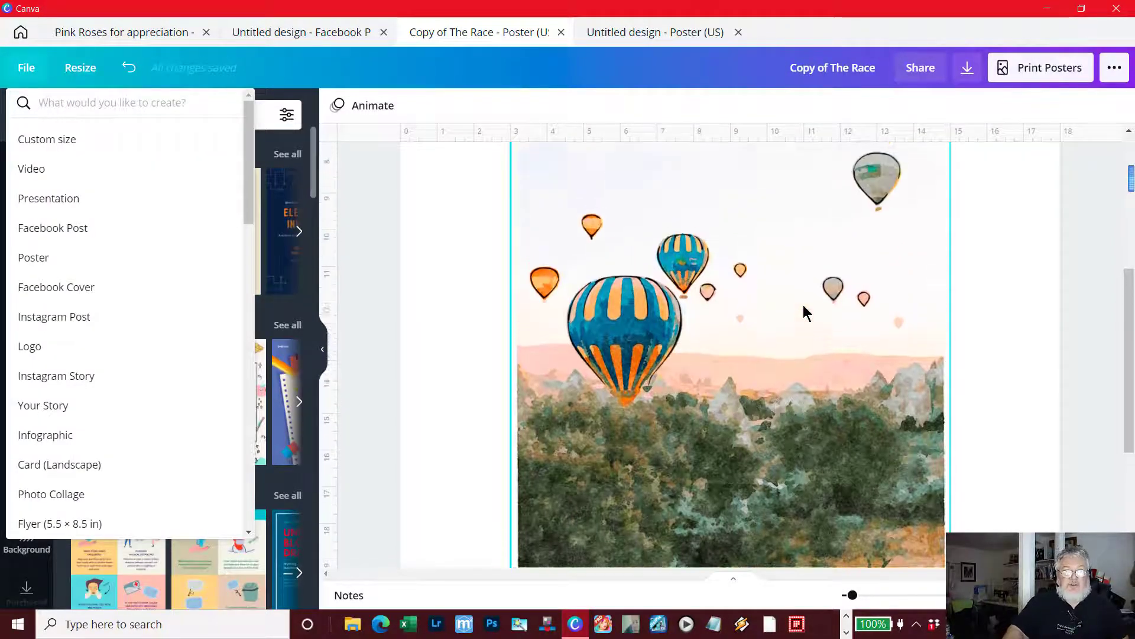
scroll(799, 319, up, 1)
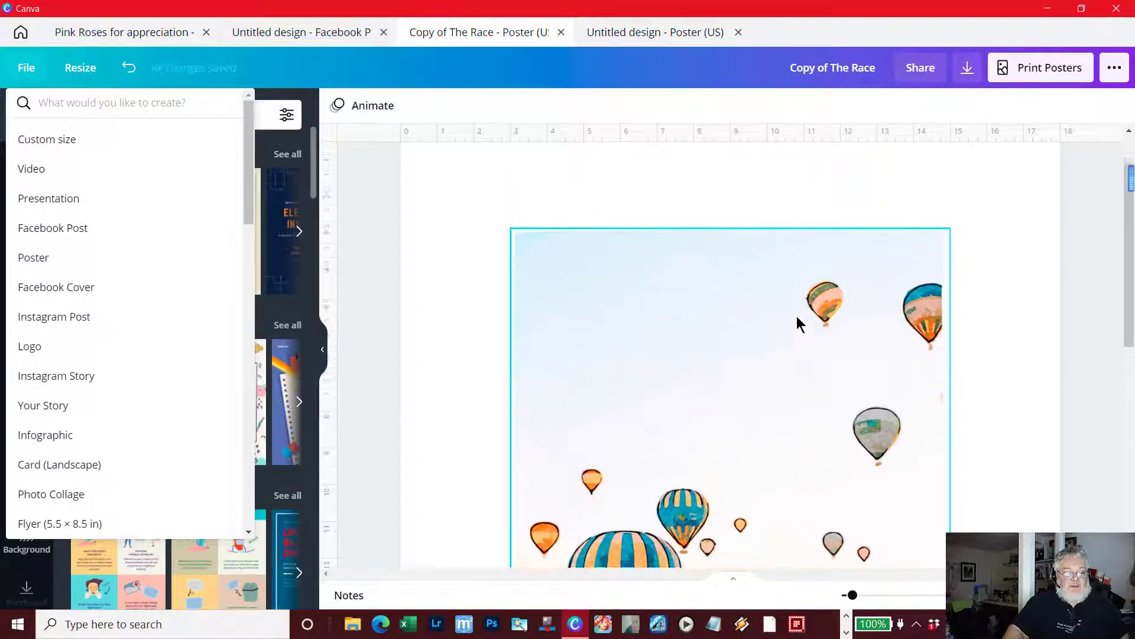
scroll(798, 322, down, 2)
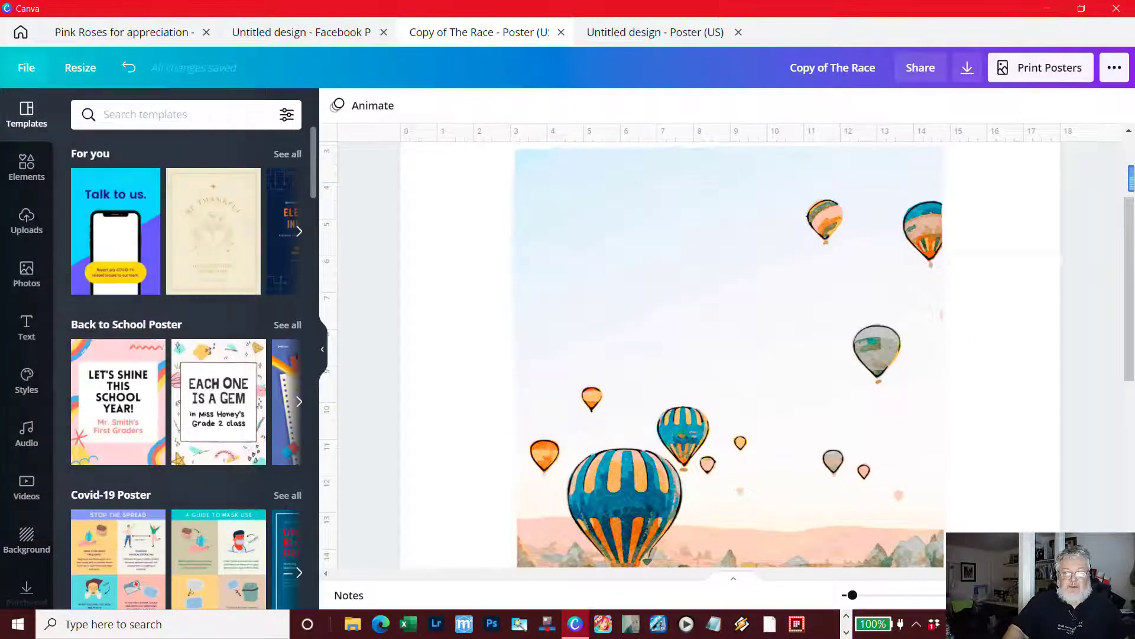
Undo the removal of the title, sun, running girl and two cyclists from the Copy of The Race poster.
click(978, 594)
click(974, 524)
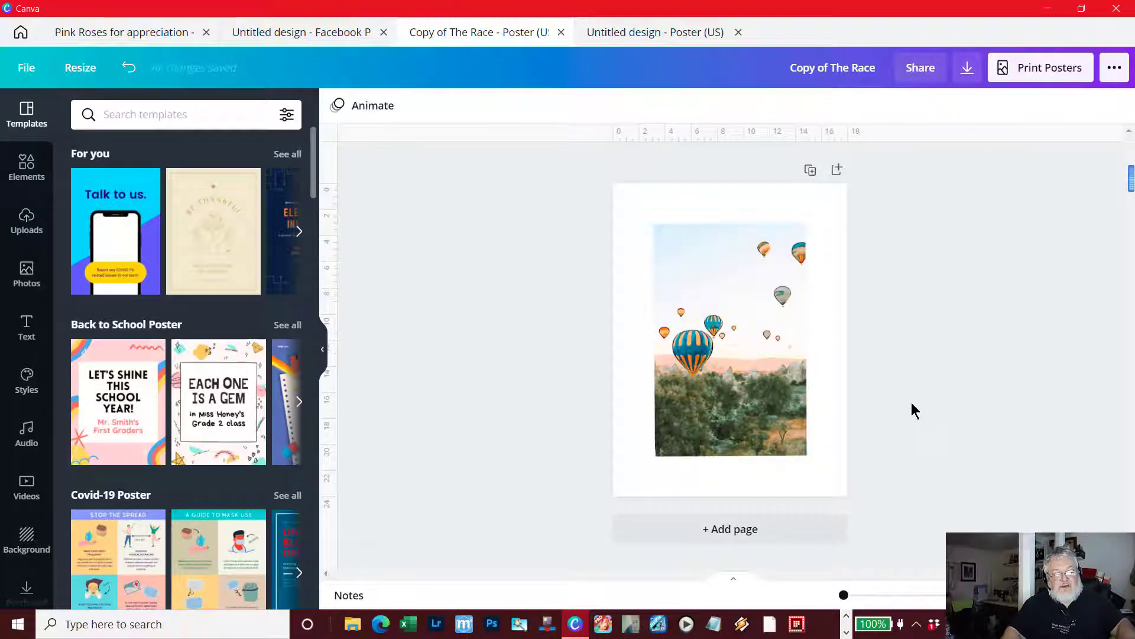
key(ctrl+z)
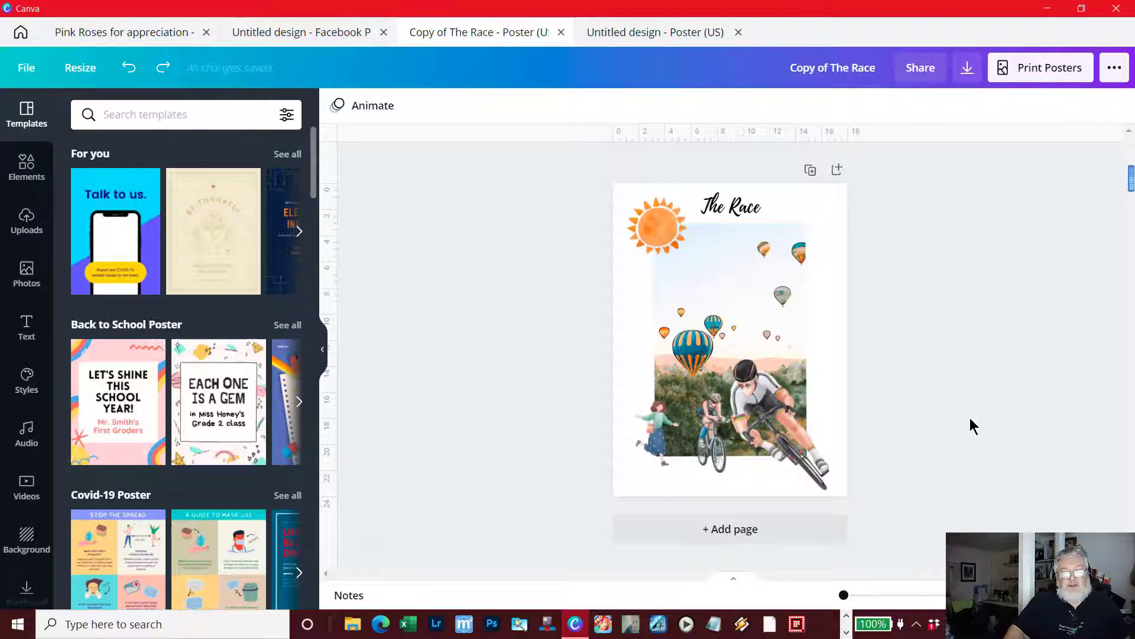
Examine the image details and keywords of the large cyclist, the small cyclist and the running girl on The Race poster.
click(789, 438)
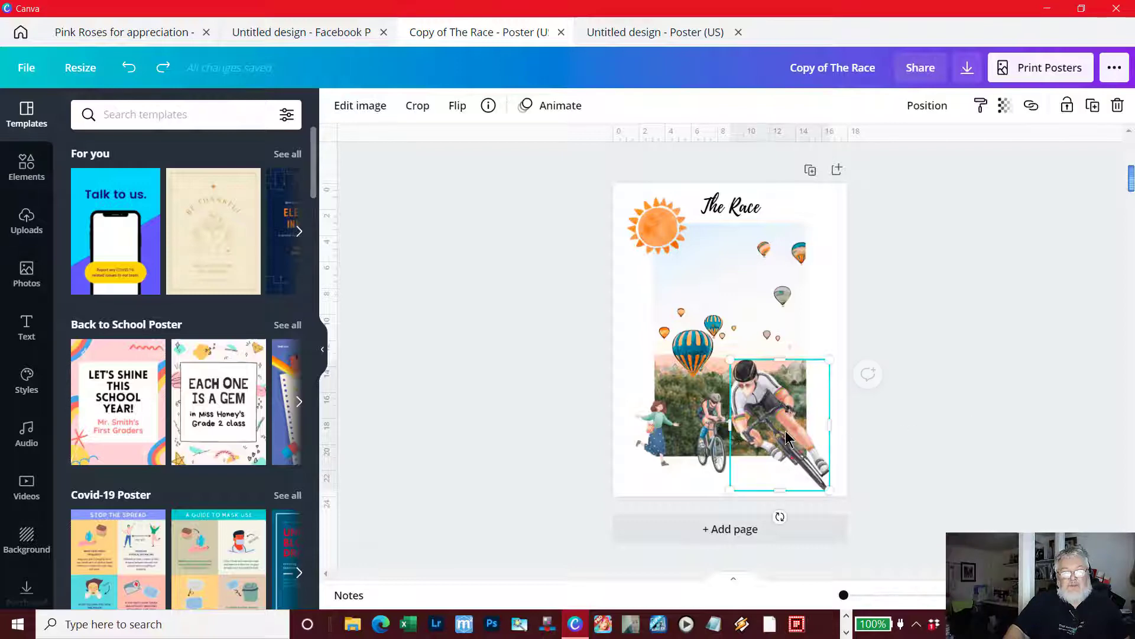
click(488, 105)
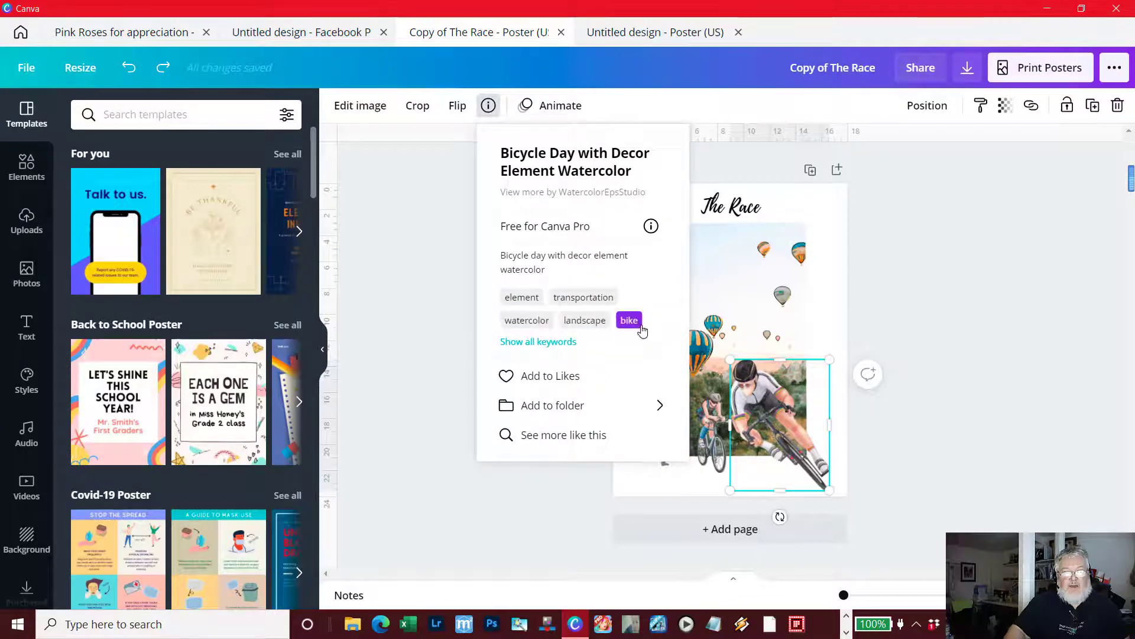
click(946, 303)
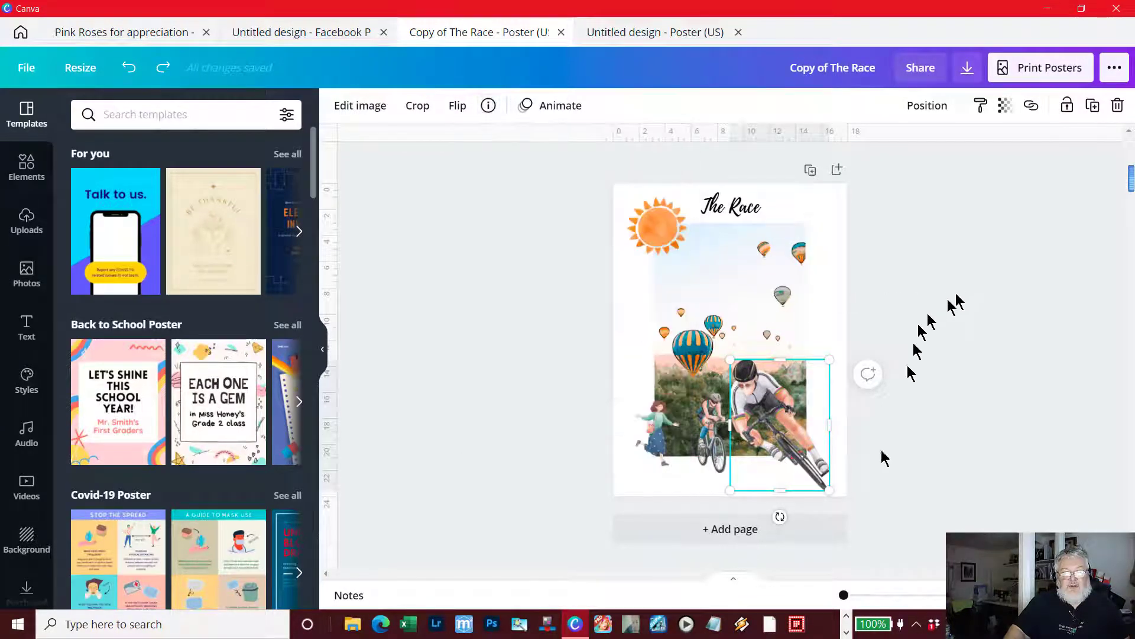
click(712, 432)
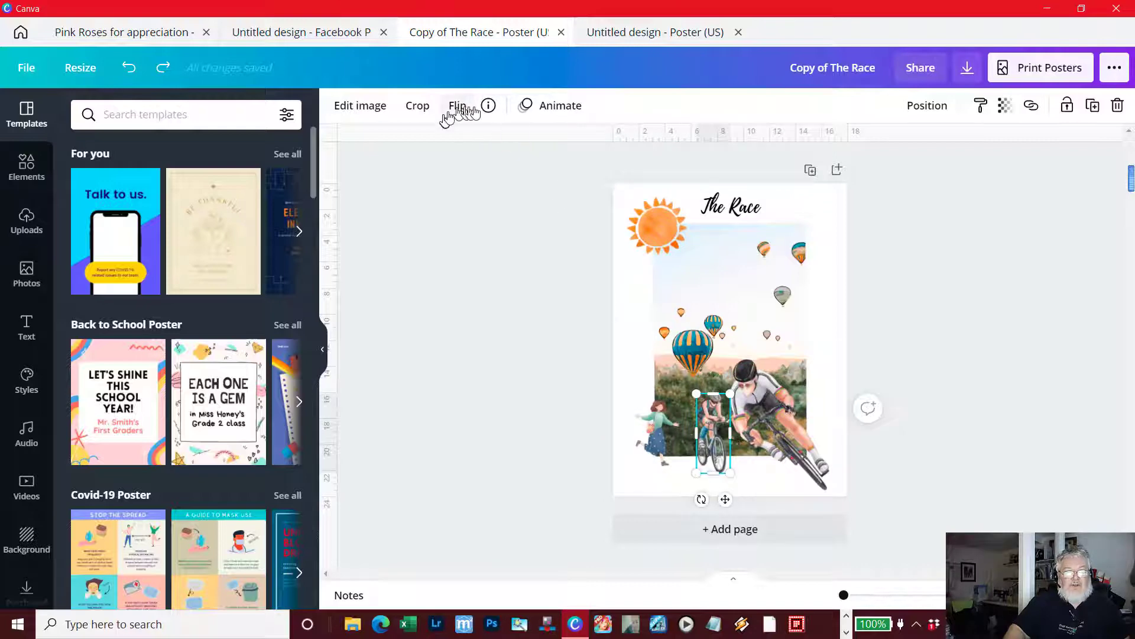
click(488, 105)
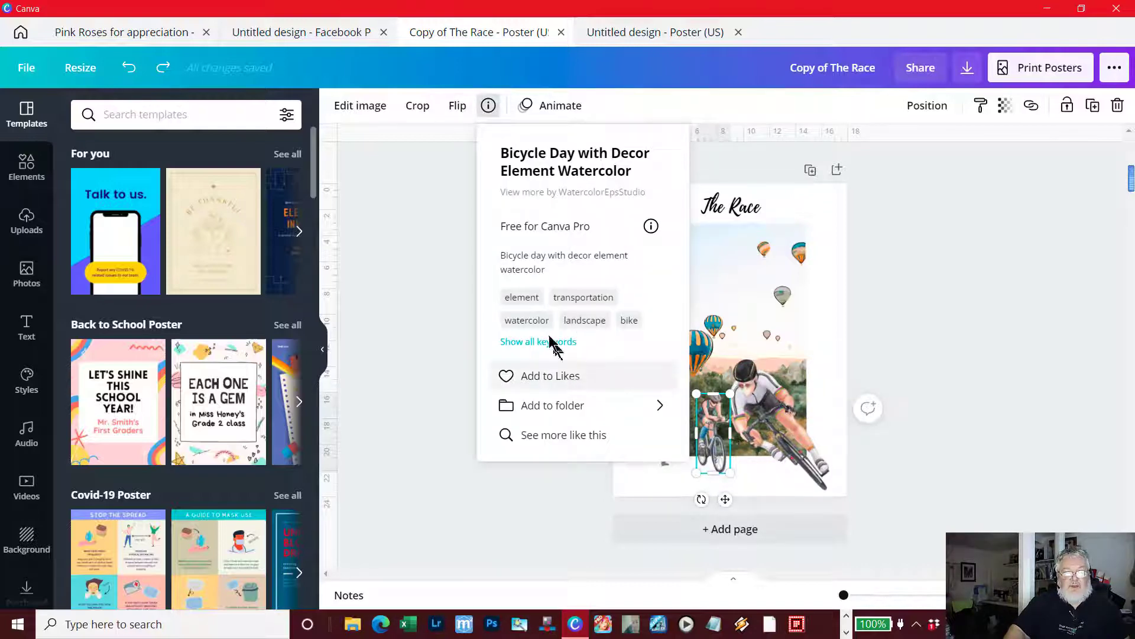
click(964, 385)
click(661, 452)
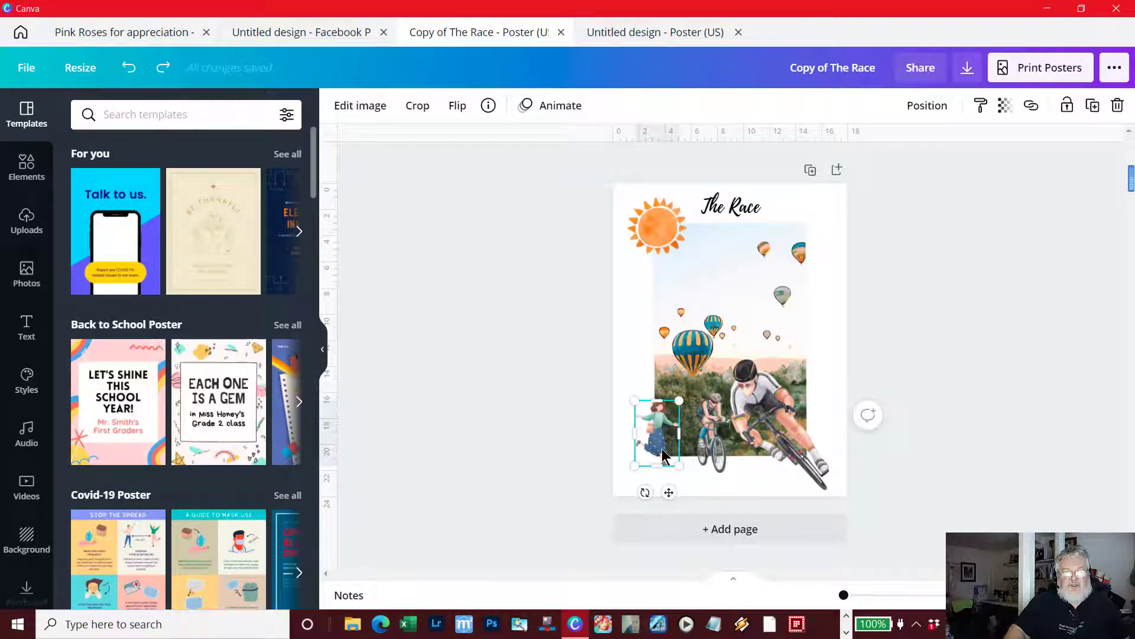
click(489, 105)
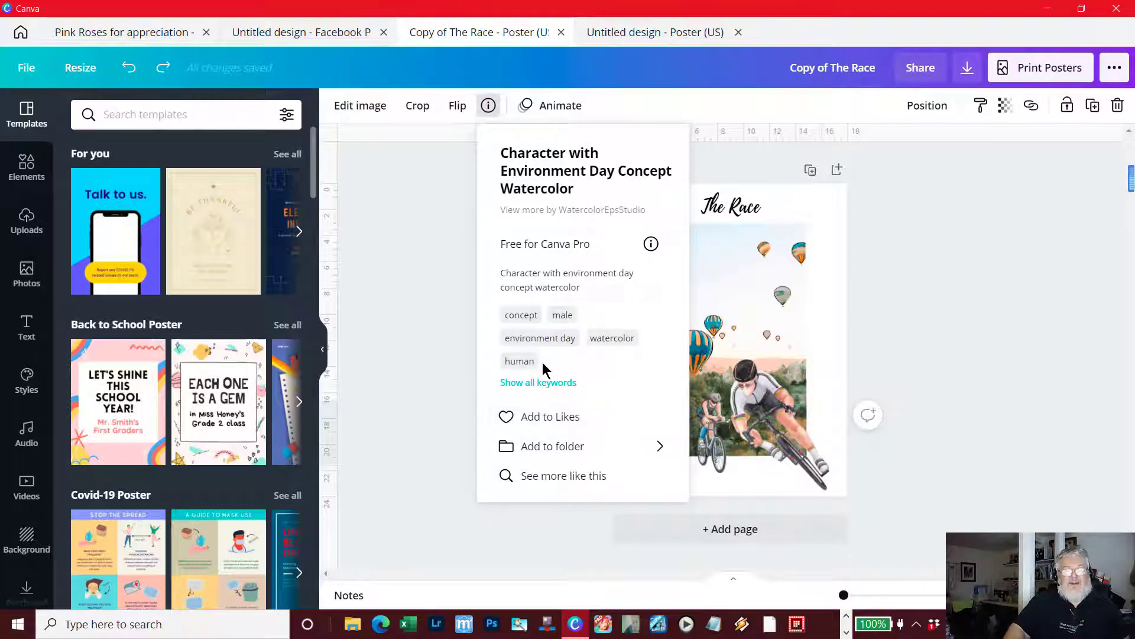
click(1010, 339)
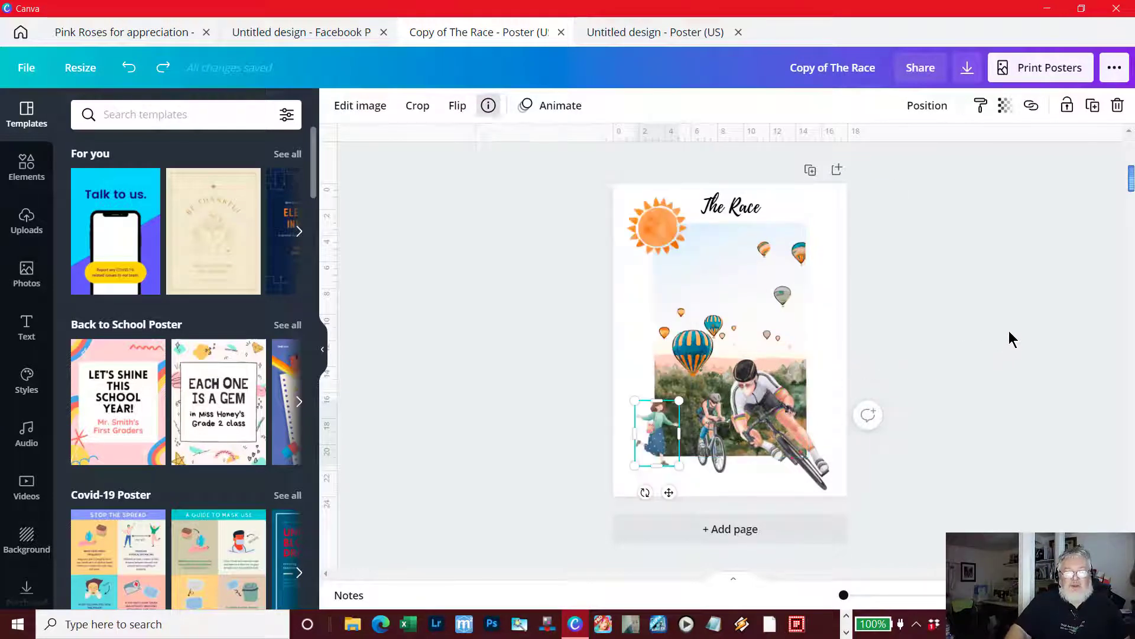
click(1007, 348)
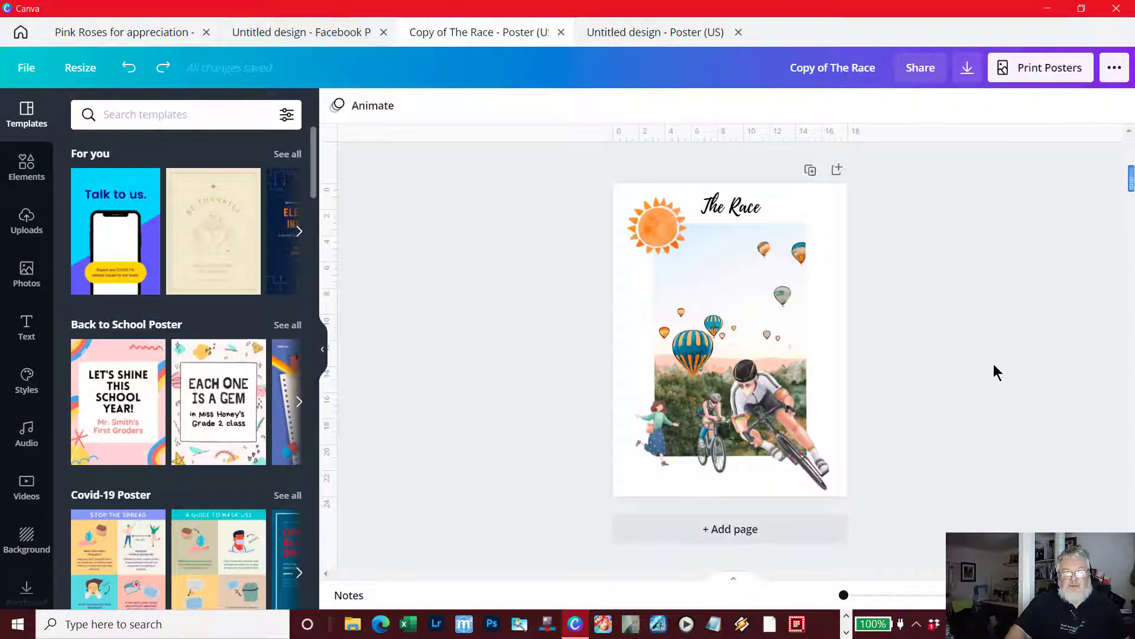
Capture a screen snip of the whole The Race poster from the Copy of The Race design and pin it on screen.
click(647, 36)
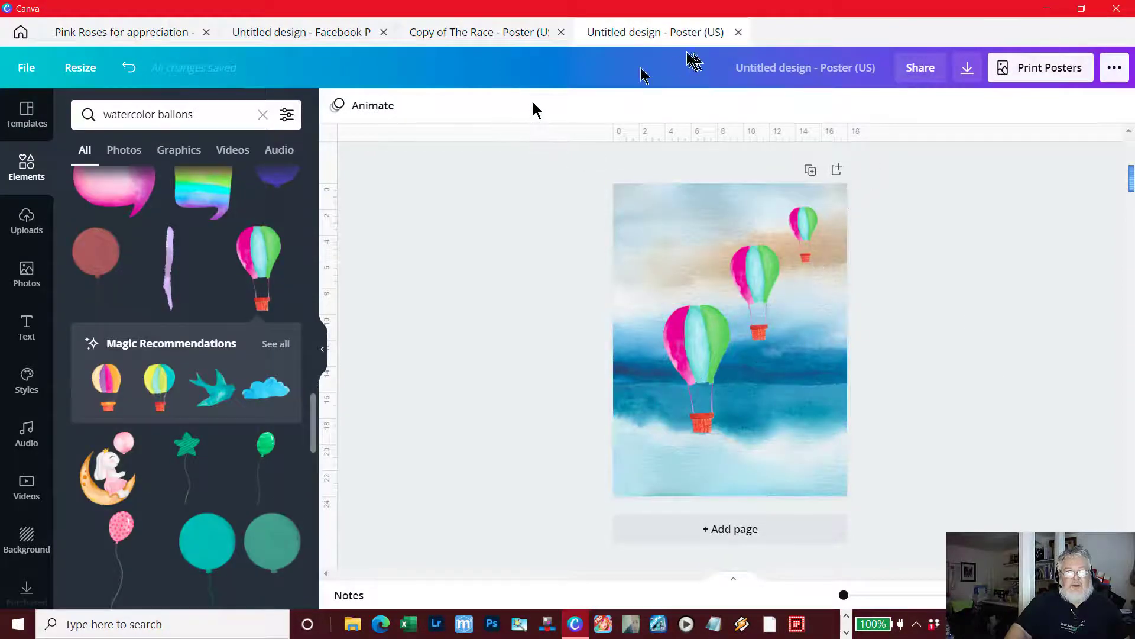
click(526, 34)
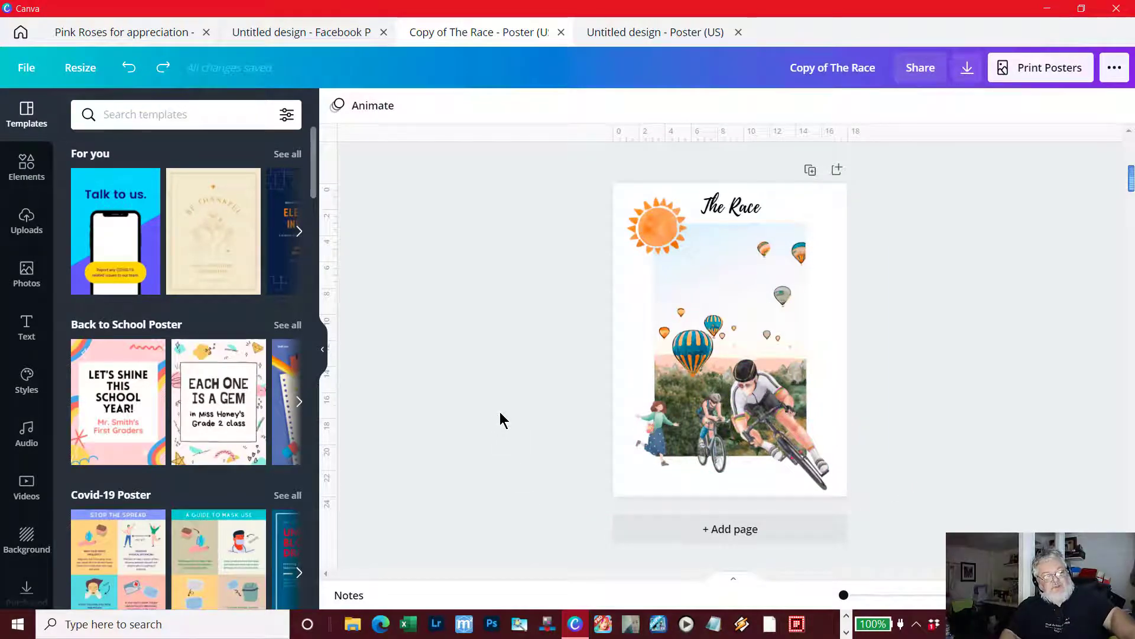
key(F1)
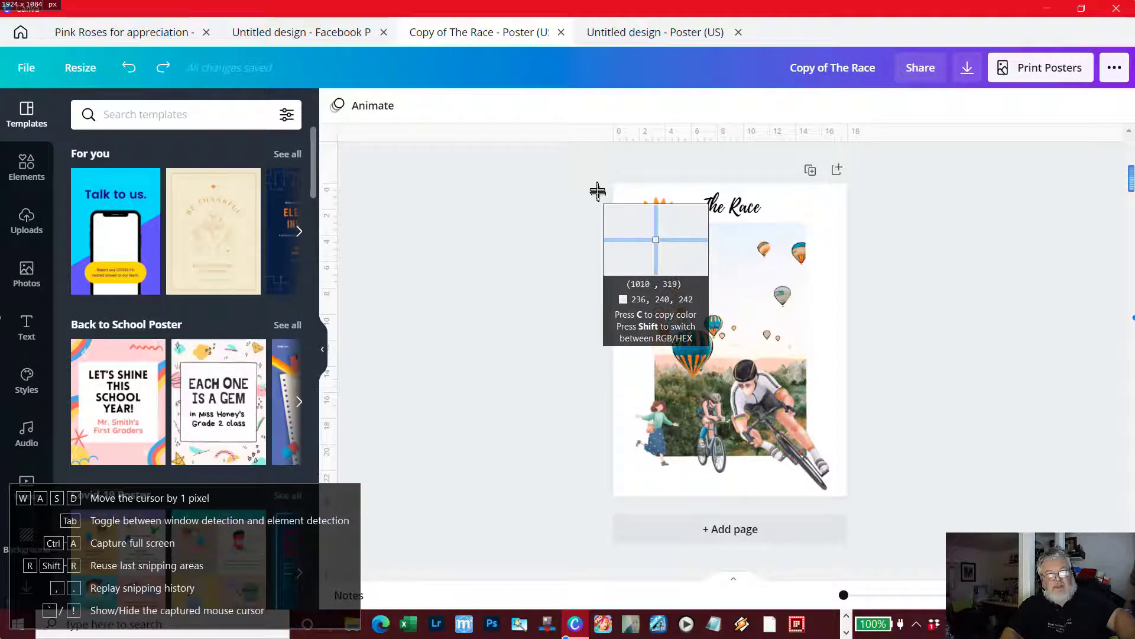
mouse_move(596, 188)
mouse_down()
mouse_move(740, 446)
mouse_move(905, 507)
mouse_move(880, 510)
mouse_up()
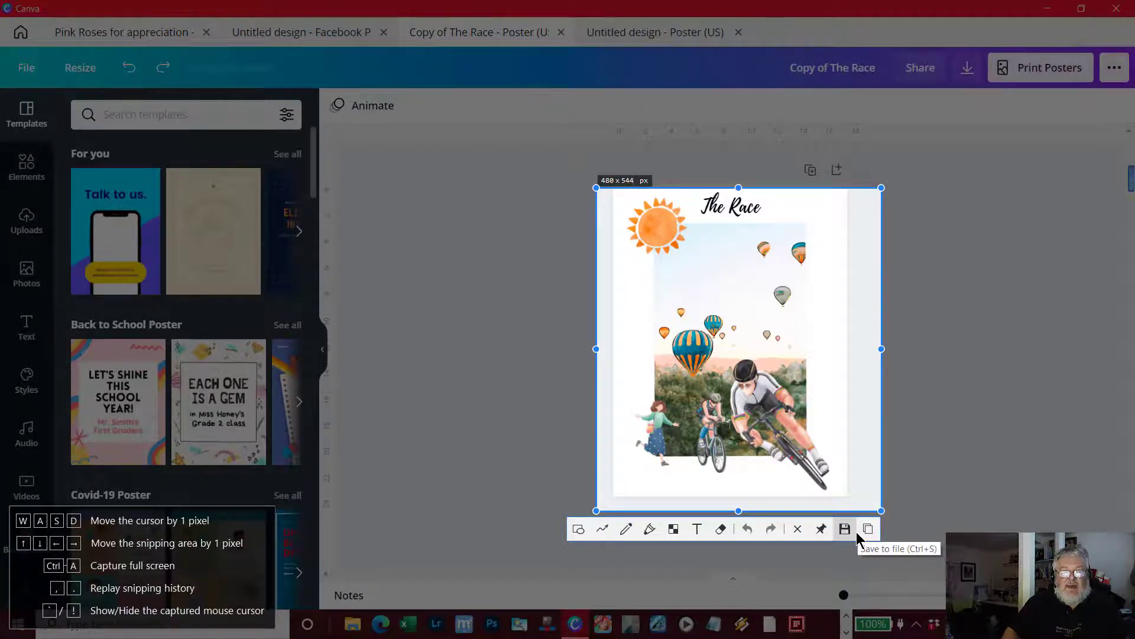
click(821, 533)
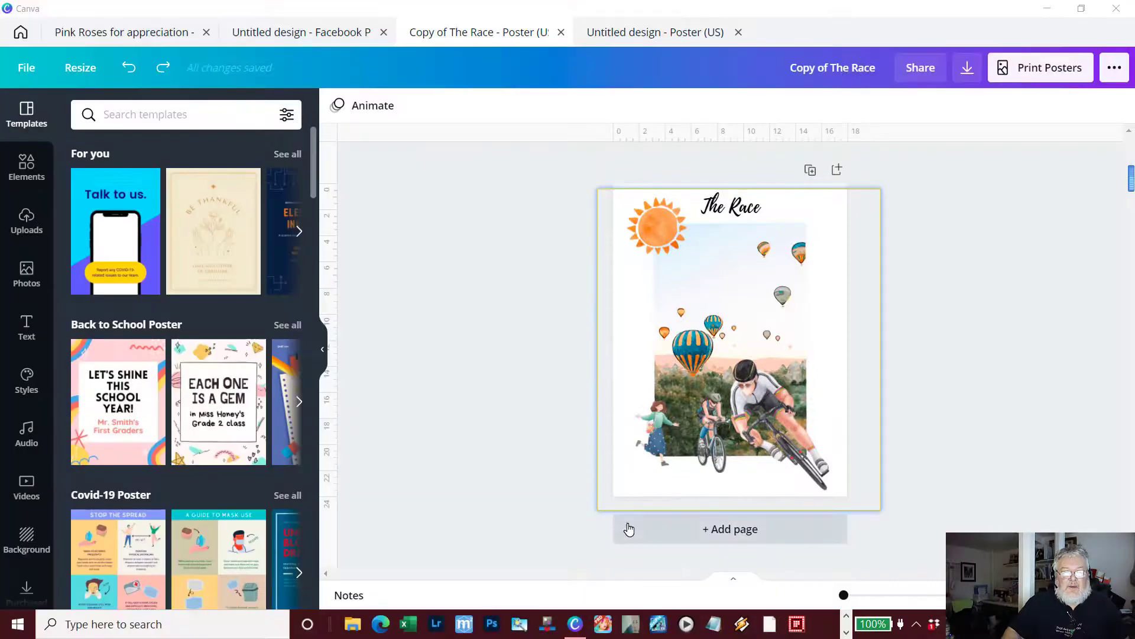
Move and enlarge the pinned The Race snip, and switch to the untitled balloon poster with the snip as a floating reference.
drag(611, 498, 441, 441)
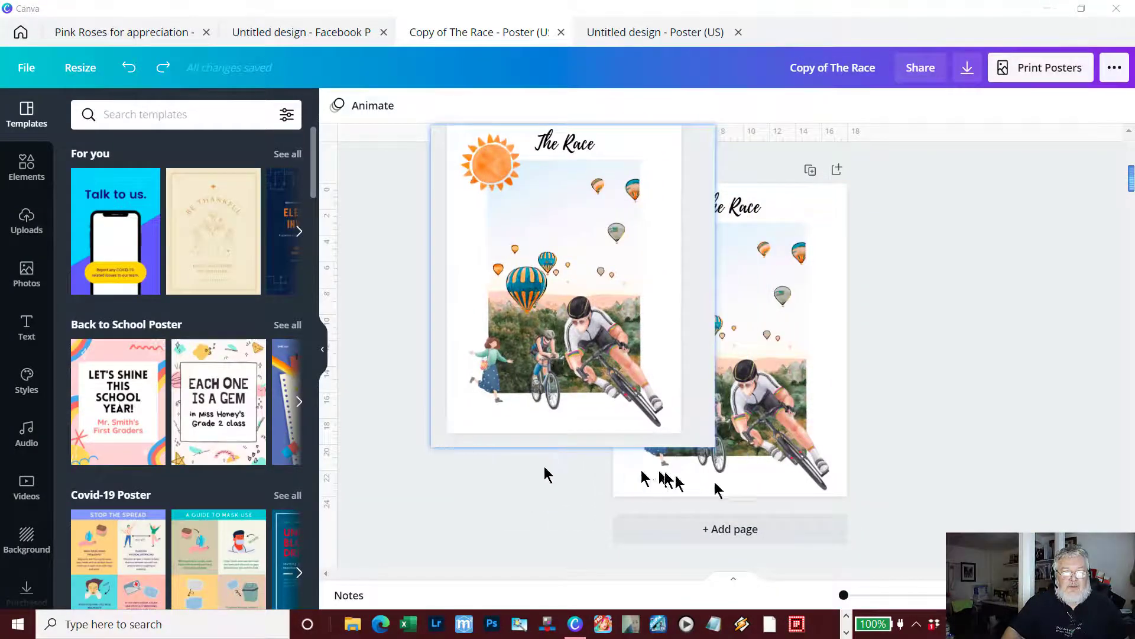
drag(713, 444, 825, 538)
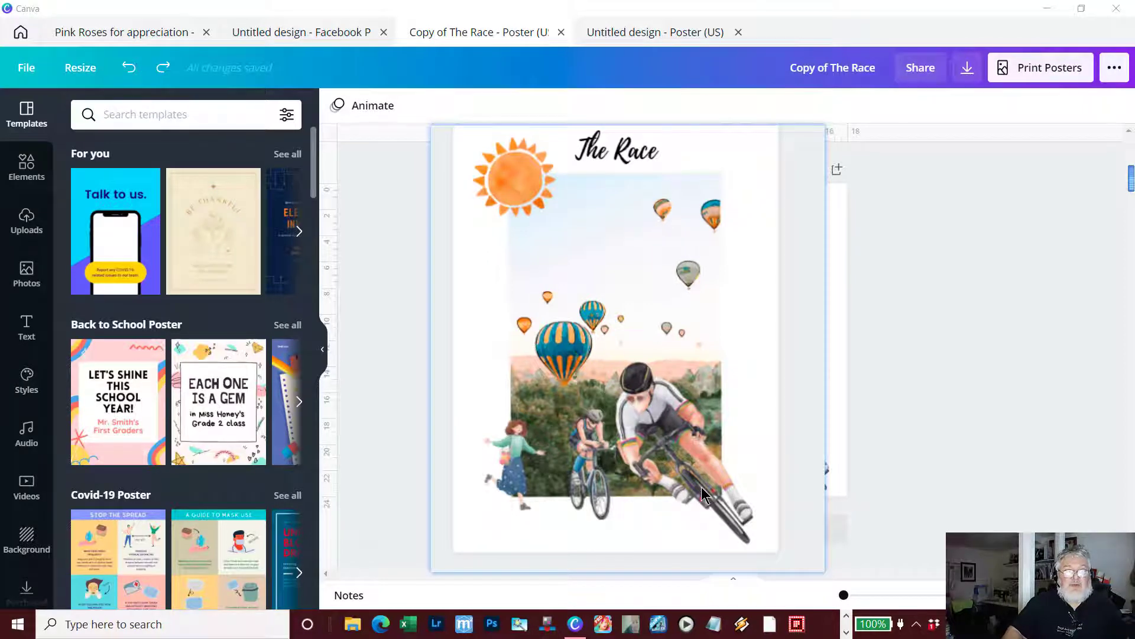
drag(704, 491, 743, 466)
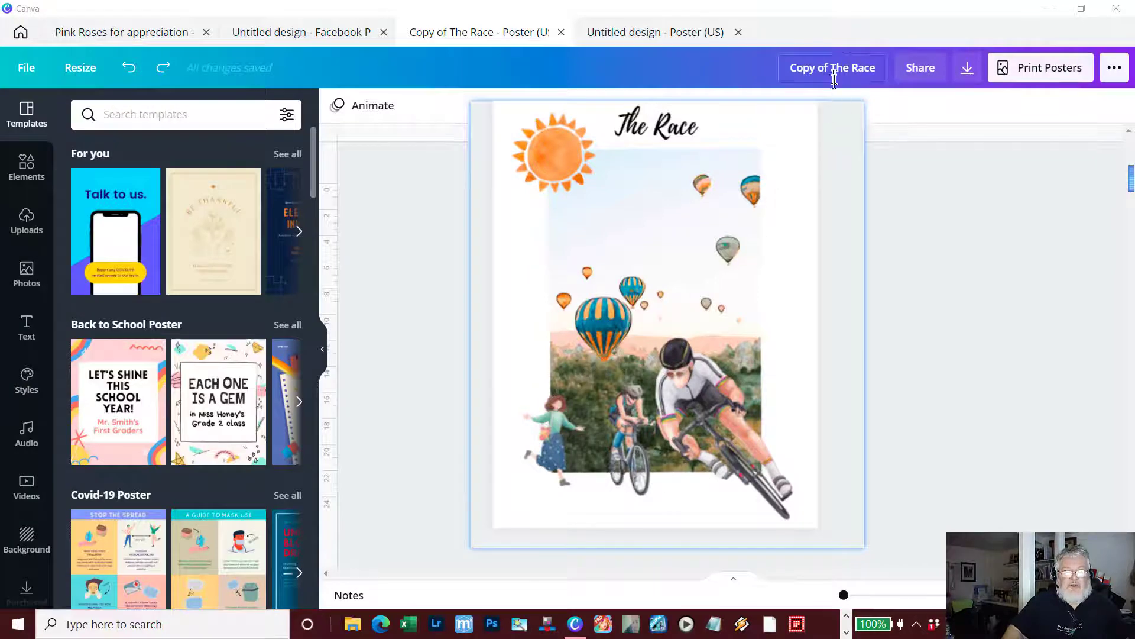
click(628, 33)
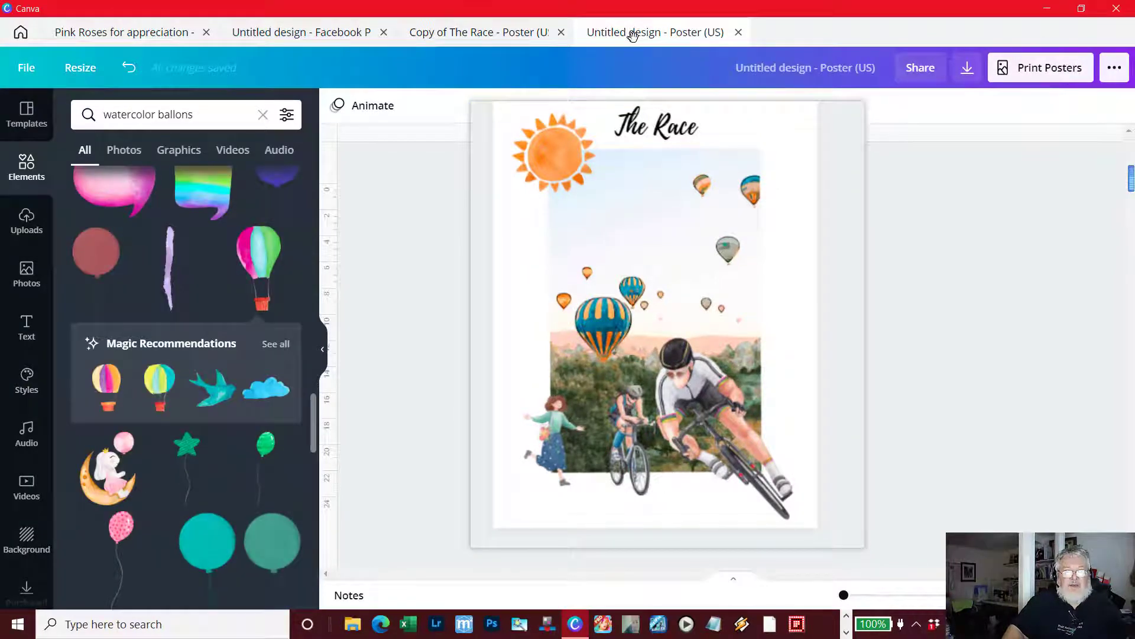
click(521, 34)
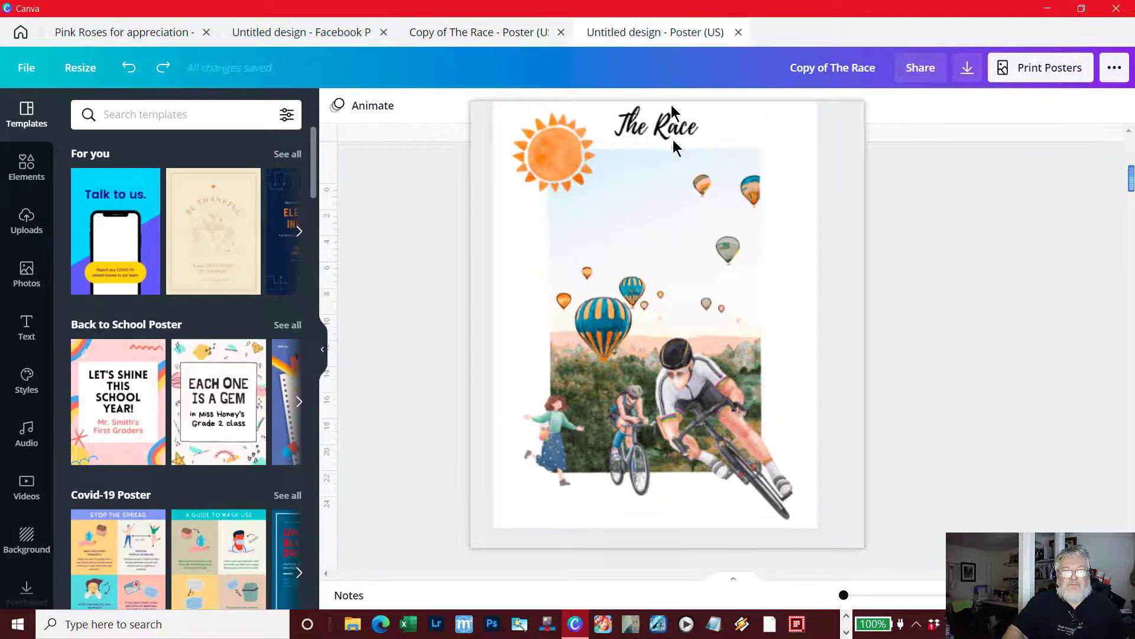
click(624, 34)
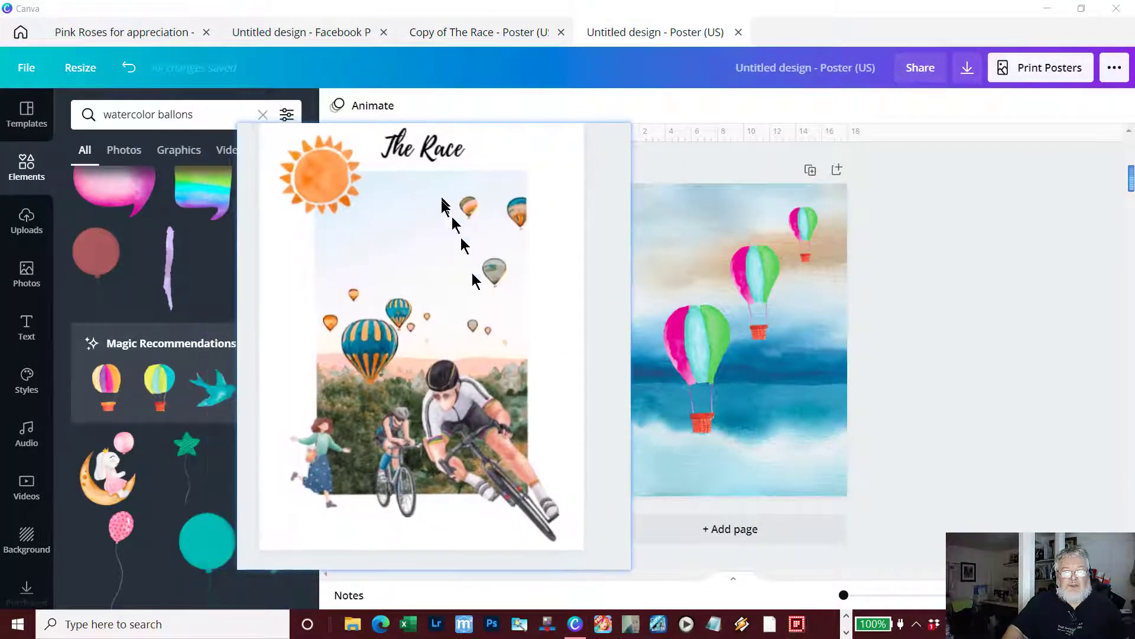